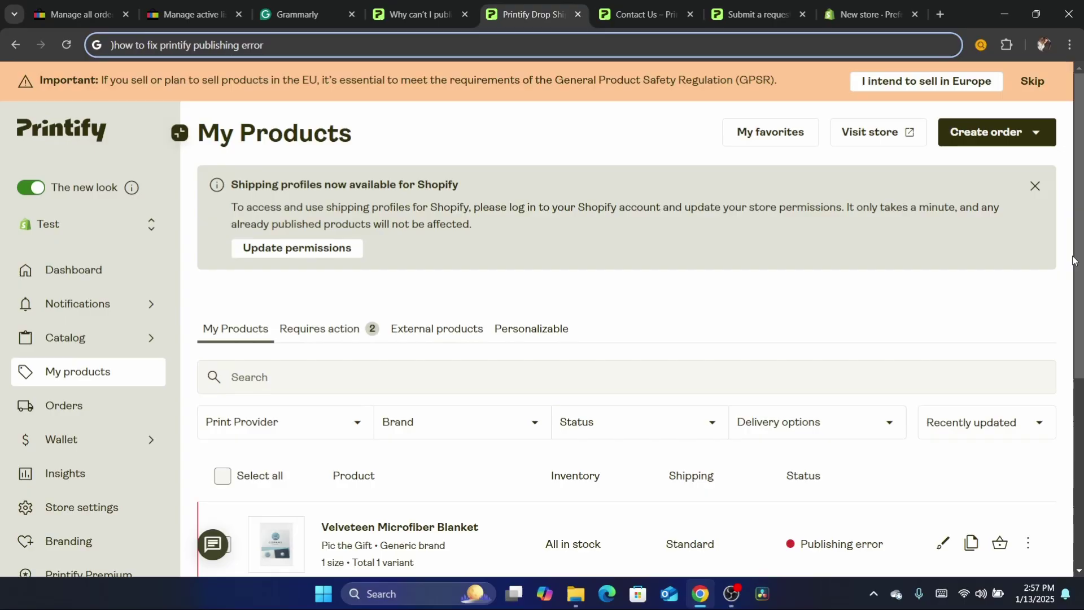
Scroll down the page and select the GPSR notice sentence
{"action": "scroll", "coordinate": [1075, 260], "scroll_direction": "down", "scroll_amount": 1}
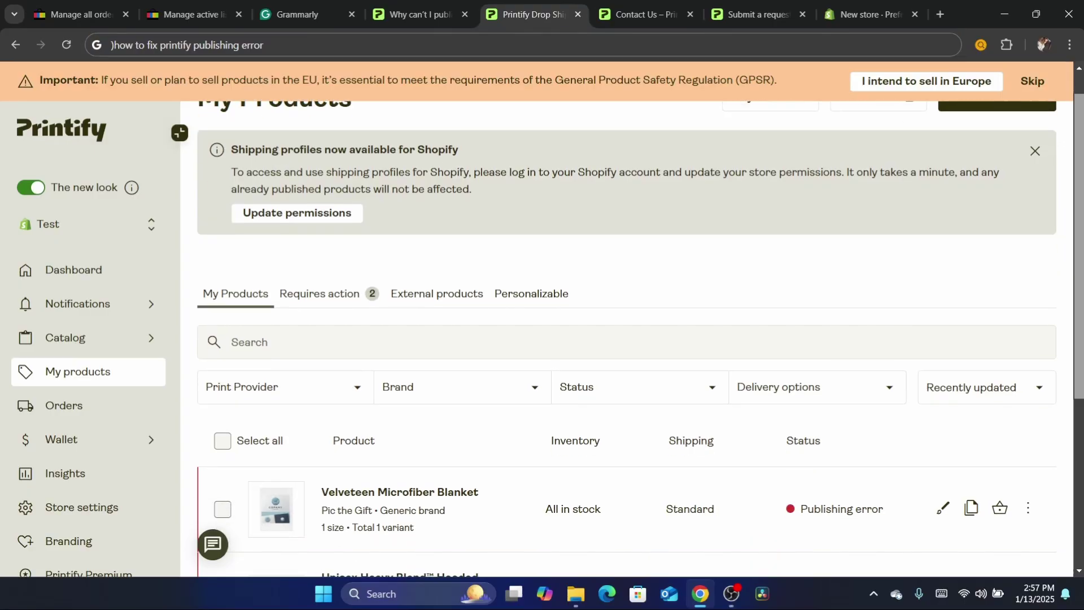
{"action": "scroll", "coordinate": [640, 334], "scroll_direction": "down", "scroll_amount": 2}
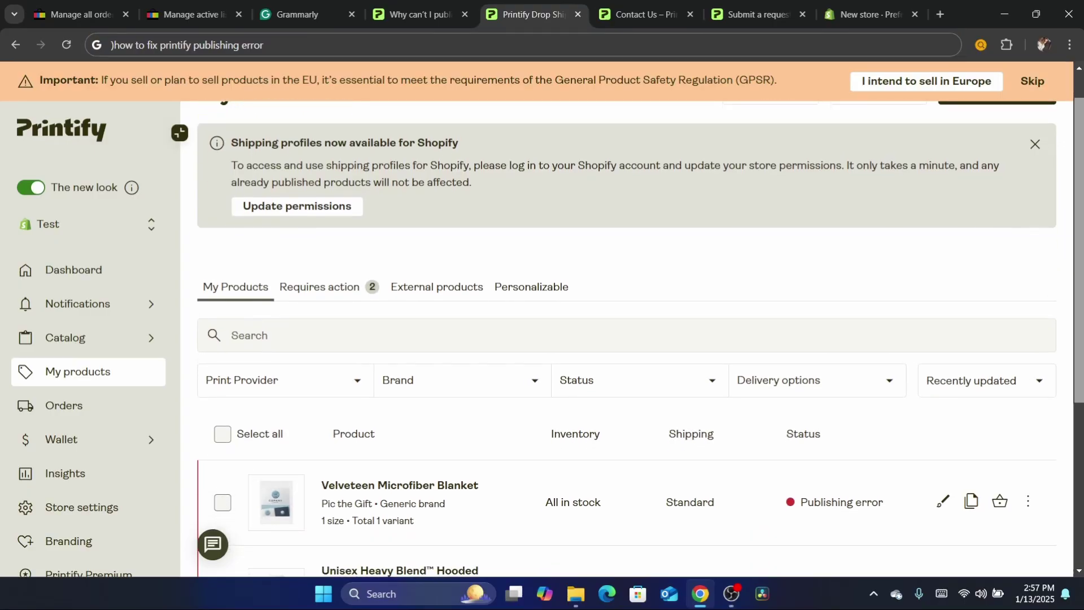
{"action": "scroll", "coordinate": [459, 261], "scroll_direction": "down", "scroll_amount": 3}
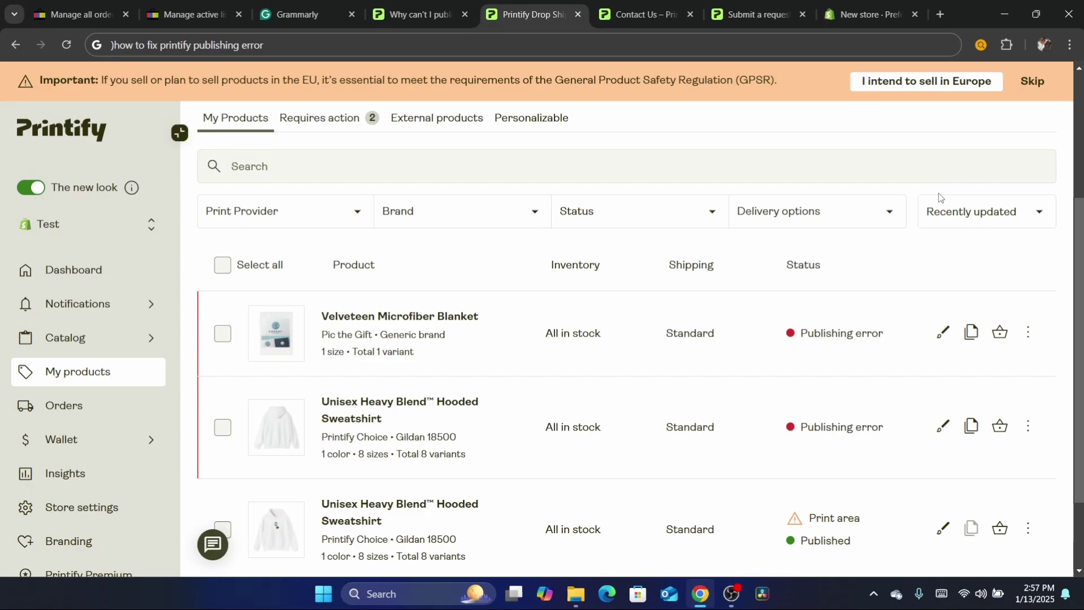
{"action": "scroll", "coordinate": [581, 195], "scroll_direction": "down", "scroll_amount": 1}
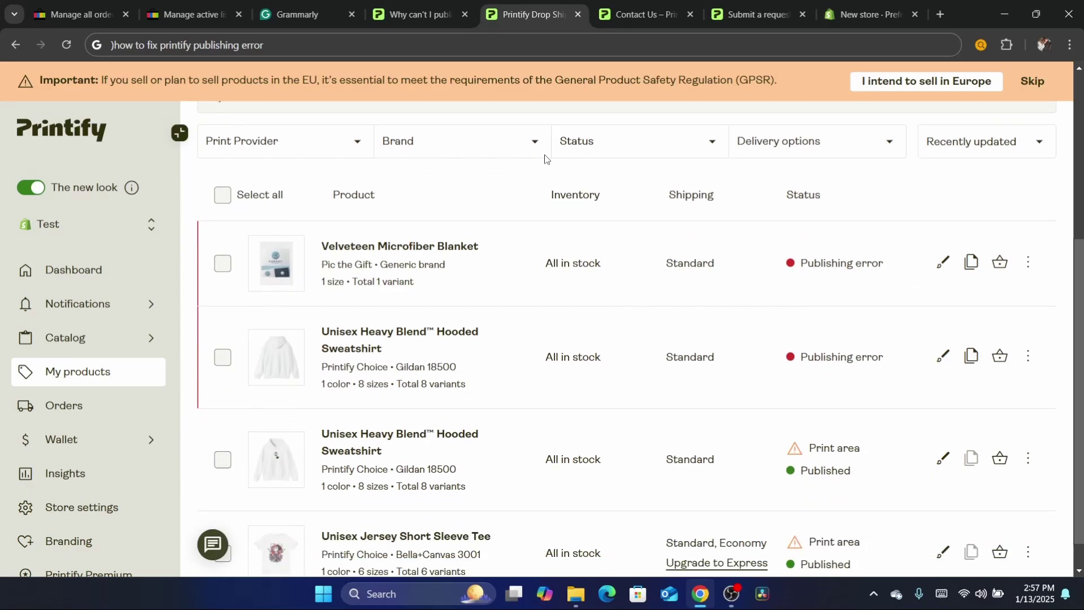
{"action": "triple_click", "coordinate": [481, 75]}
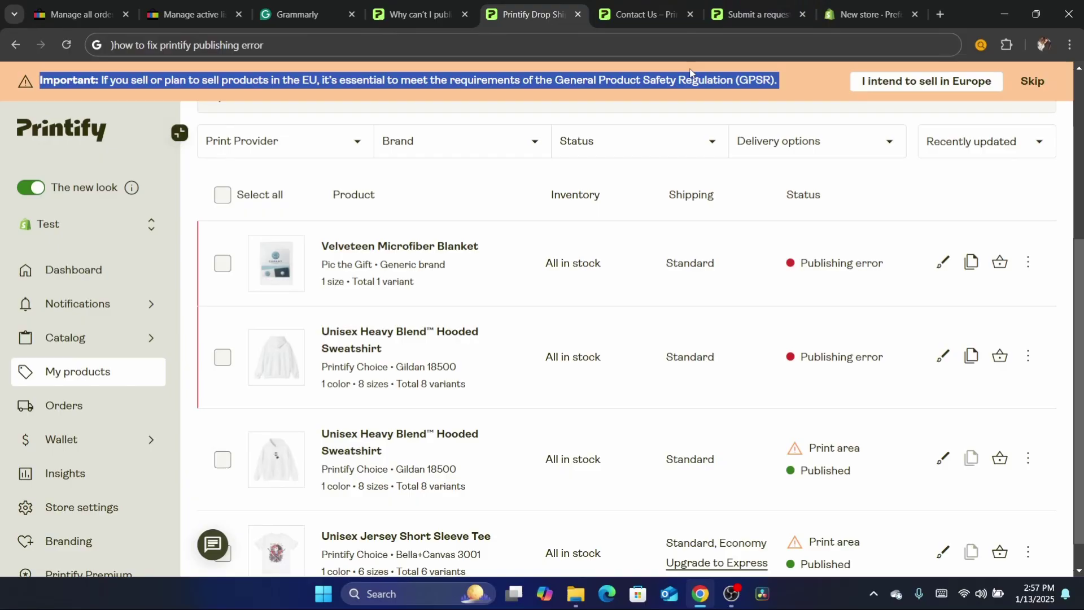
Search Google for 'shopify' from the Contact Us tab and open the official Shopify website
{"action": "left_click", "coordinate": [649, 14]}
{"action": "left_click", "coordinate": [644, 50]}
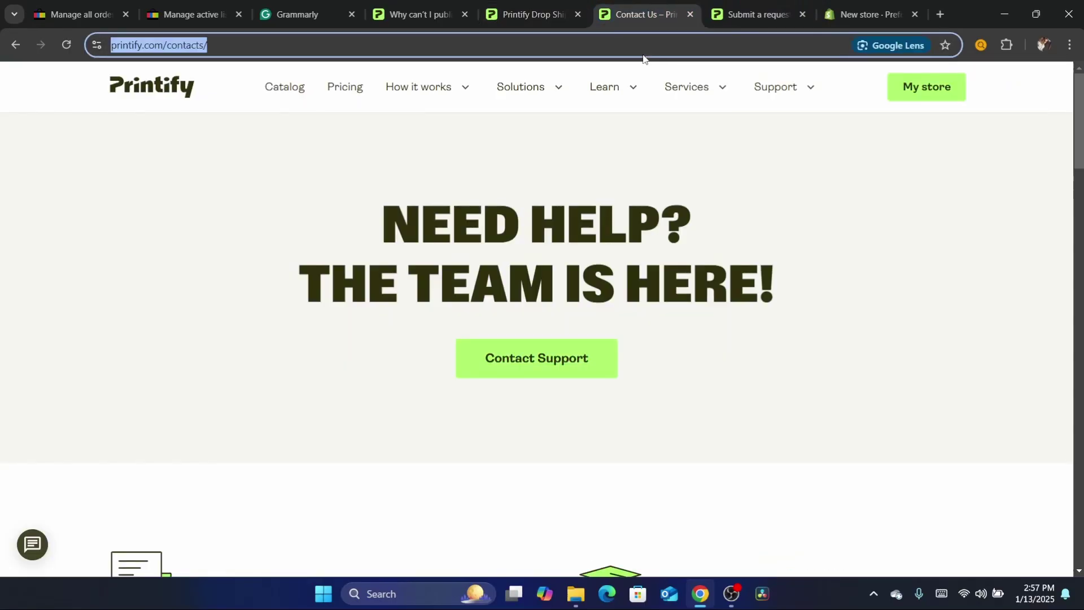
{"action": "type", "text": "eb"}
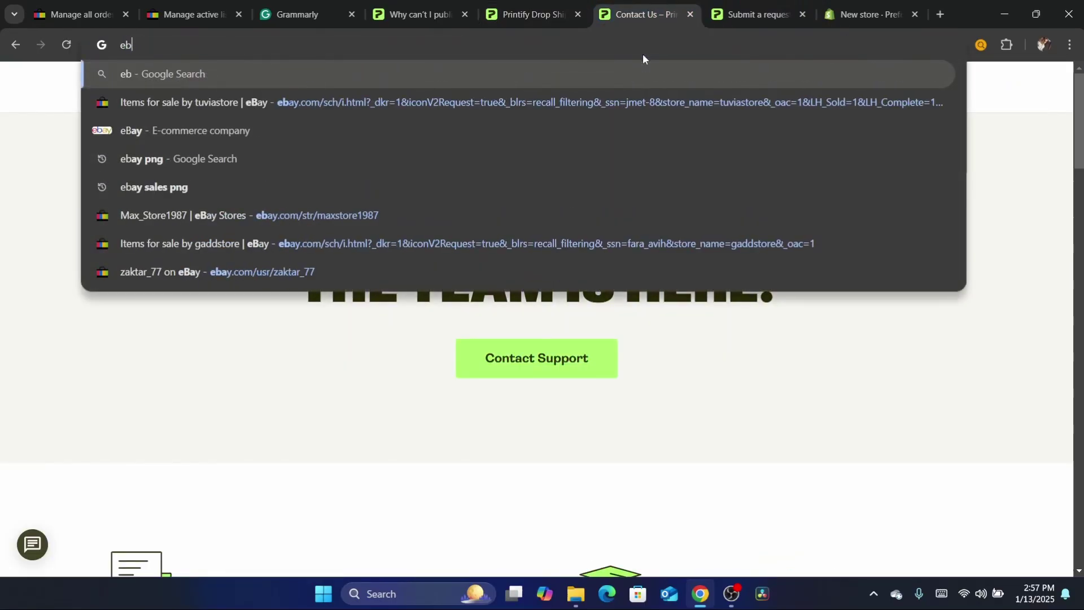
{"action": "key", "text": "BackSpace"}
{"action": "key", "text": "BackSpace"}
{"action": "type", "text": "sh"}
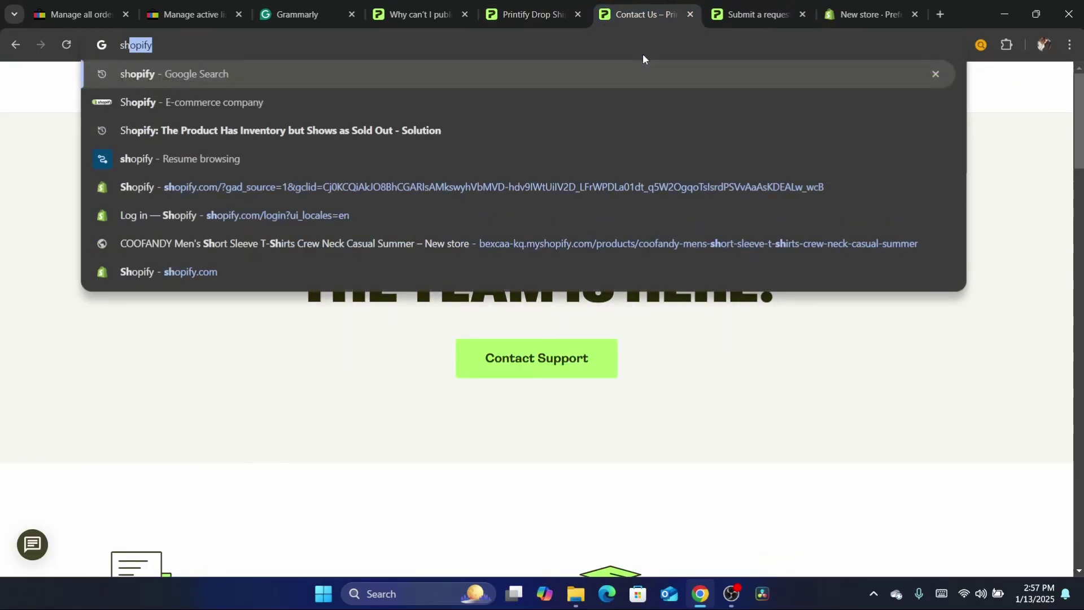
{"action": "left_click", "coordinate": [510, 70]}
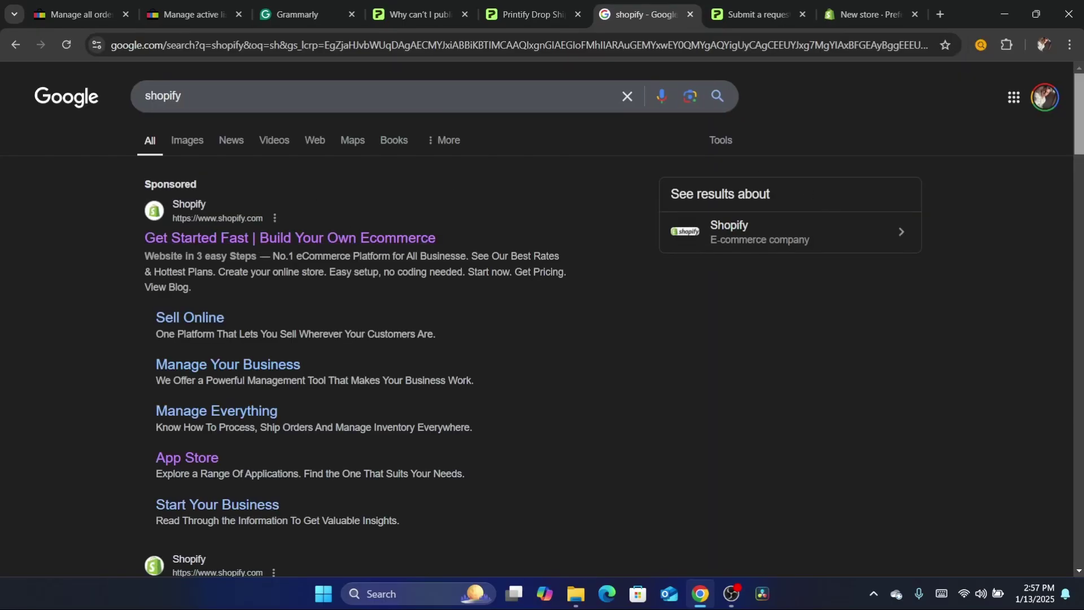
{"action": "scroll", "coordinate": [423, 309], "scroll_direction": "down", "scroll_amount": 3}
{"action": "left_click", "coordinate": [157, 410]}
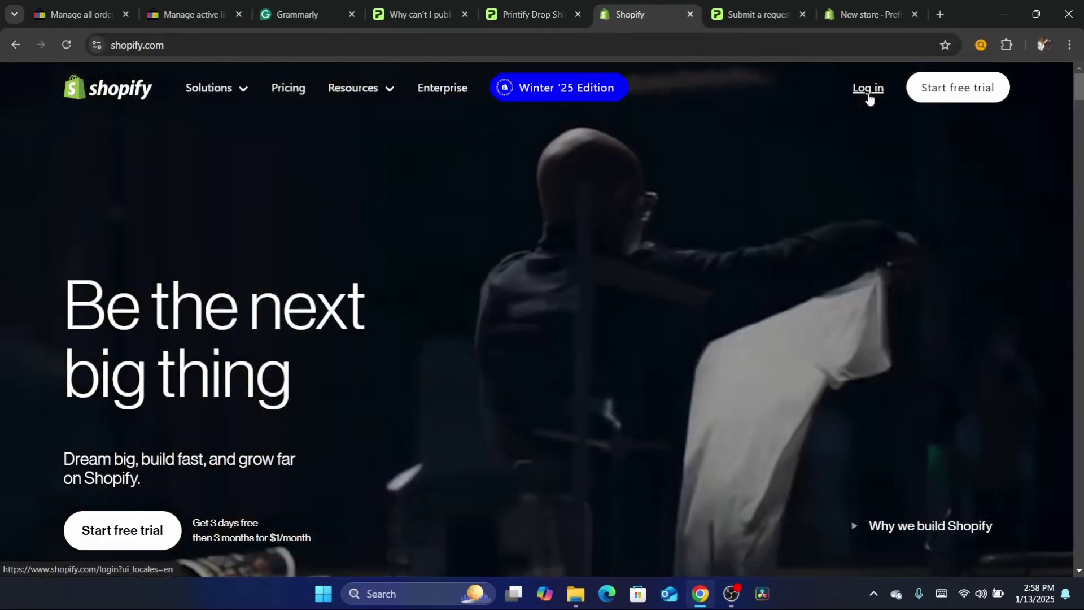
Log in to the Shopify admin and toggle Online Store password protection on, then back off
{"action": "left_click", "coordinate": [868, 90]}
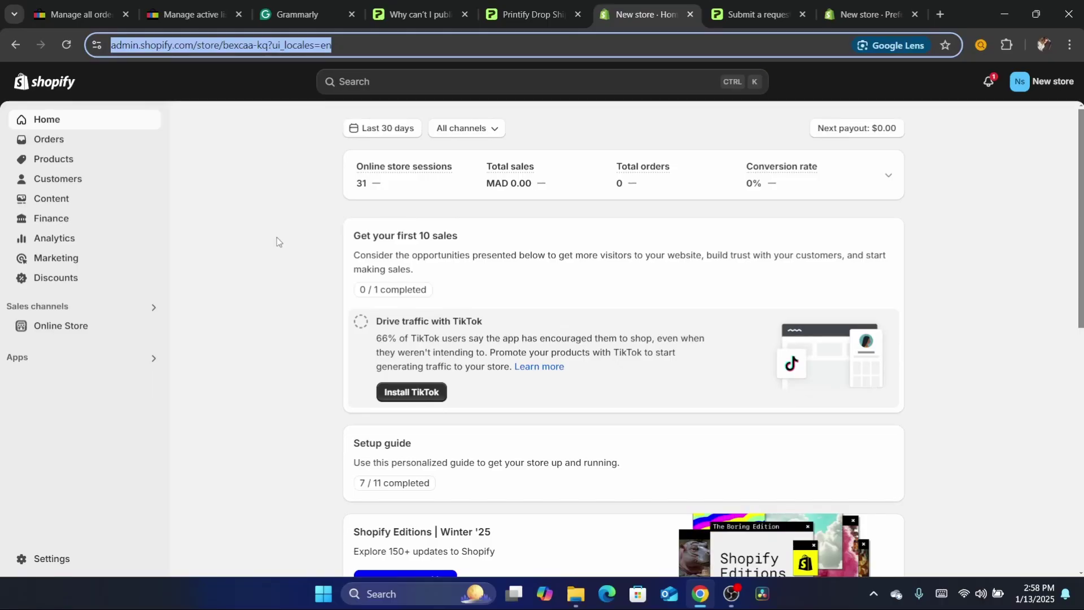
{"action": "left_click", "coordinate": [61, 327]}
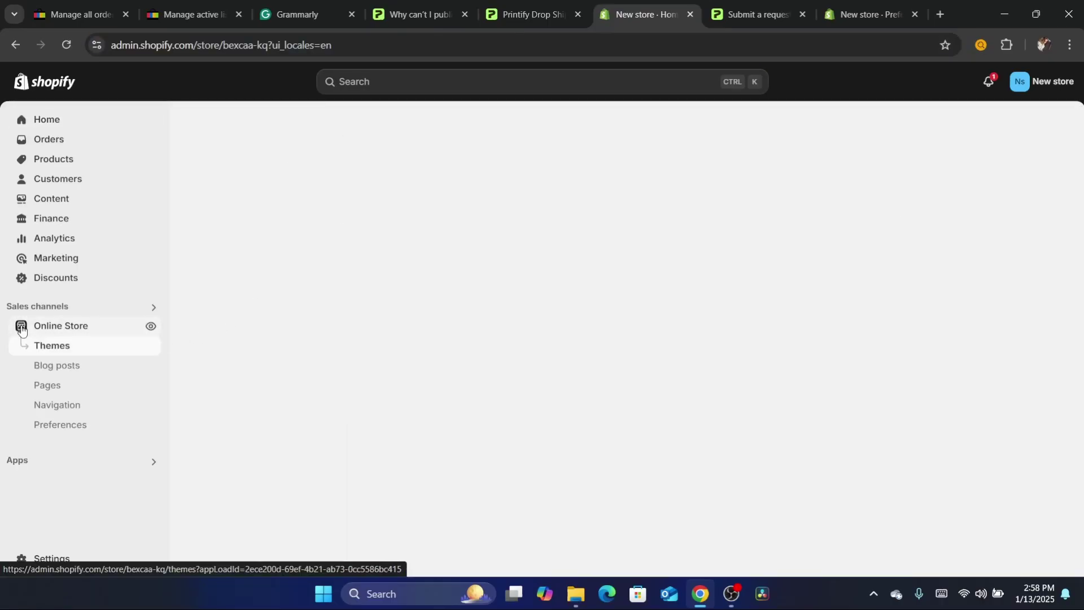
{"action": "left_click", "coordinate": [57, 427]}
{"action": "scroll", "coordinate": [541, 408], "scroll_direction": "down", "scroll_amount": 9}
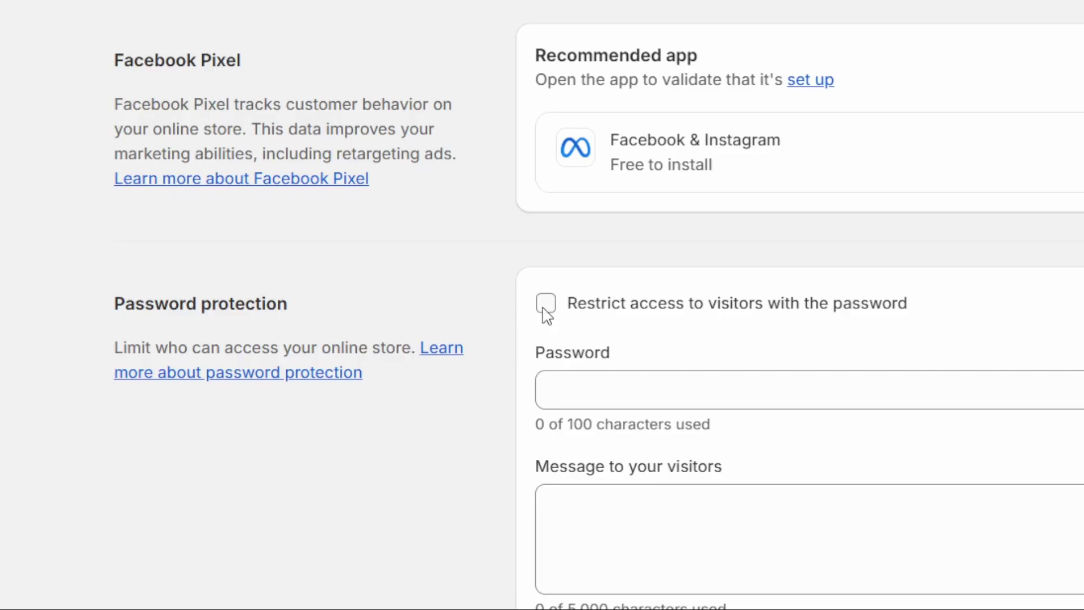
{"action": "left_click", "coordinate": [545, 305]}
{"action": "left_click", "coordinate": [545, 305]}
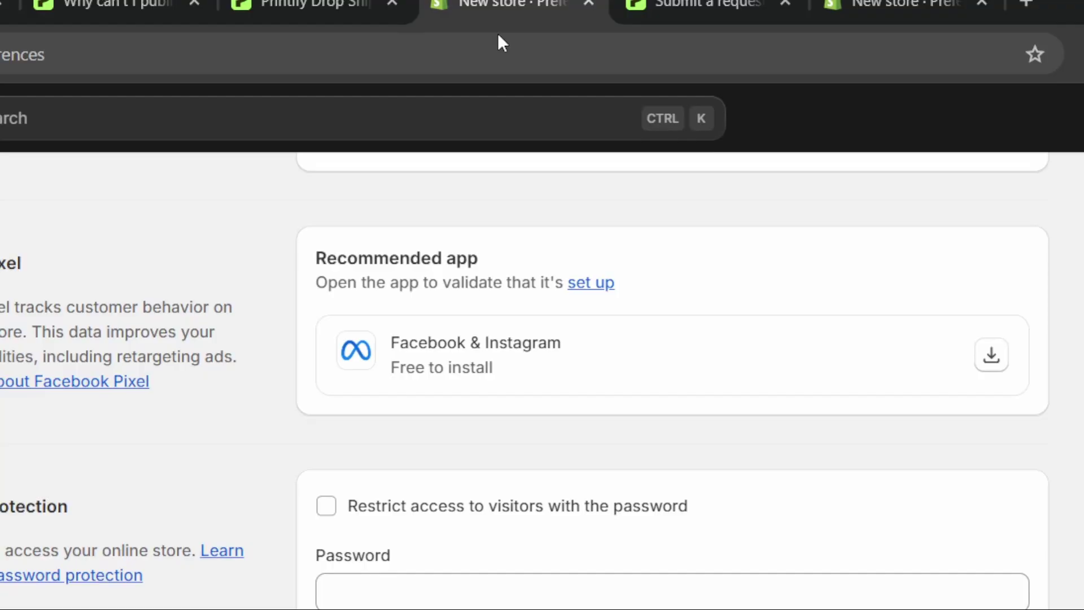
Dismiss the address bar suggestions and return to the Printify products tab
{"action": "left_click", "coordinate": [449, 19]}
{"action": "type", "text": "shopify"}
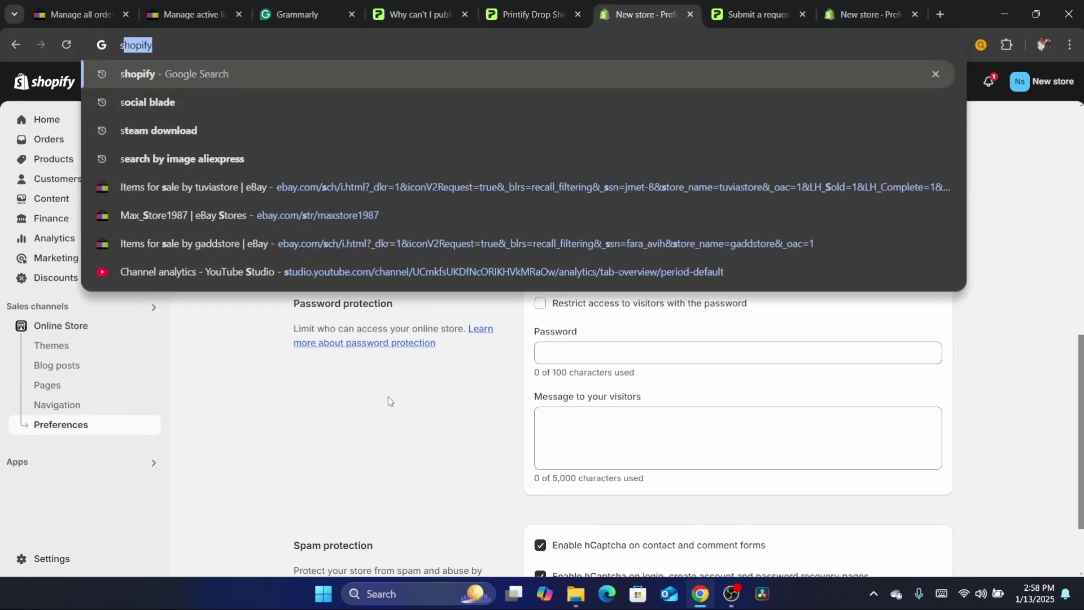
{"action": "left_click", "coordinate": [388, 397]}
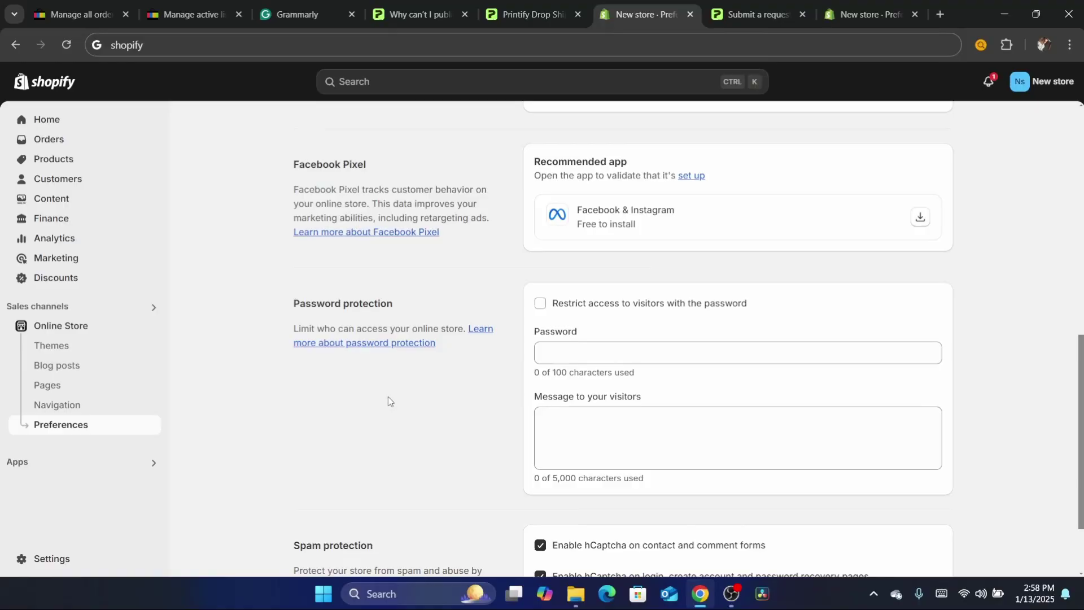
{"action": "left_click", "coordinate": [575, 4]}
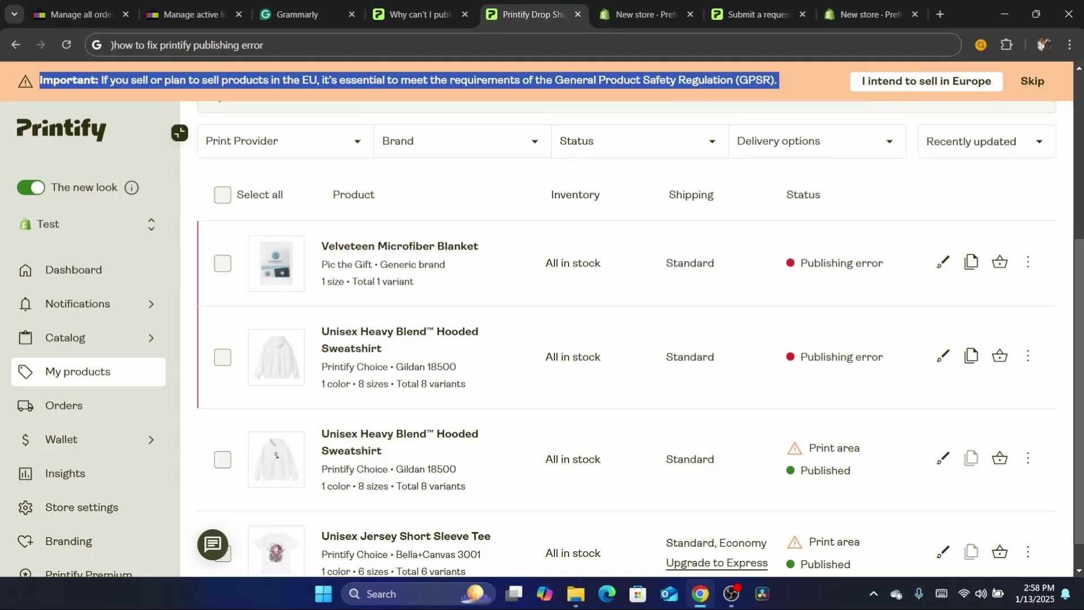
{"action": "scroll", "coordinate": [1079, 401], "scroll_direction": "down", "scroll_amount": 1}
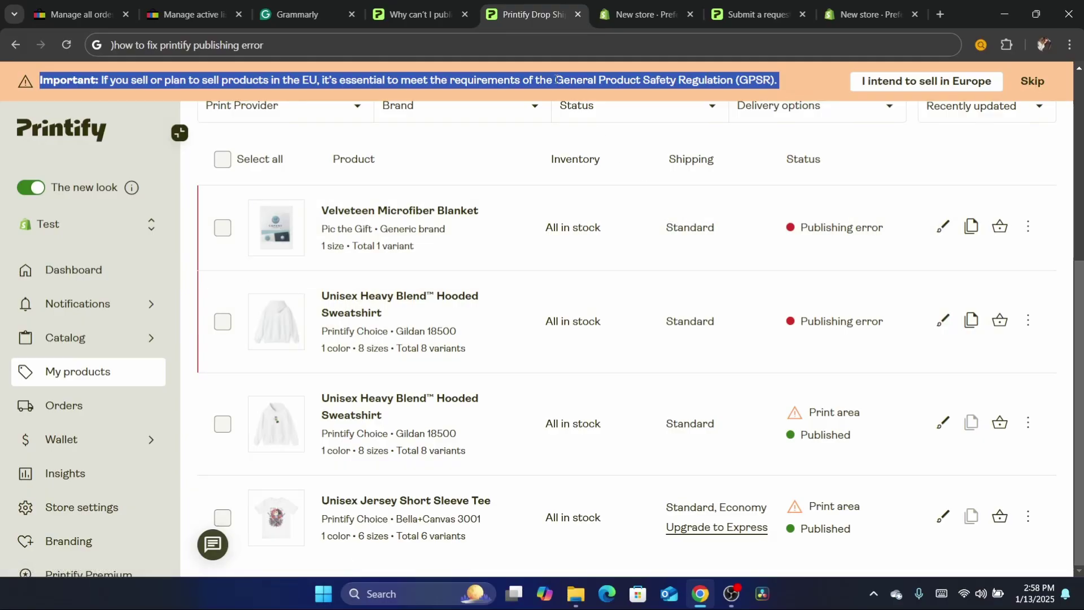
{"action": "left_click", "coordinate": [528, 45]}
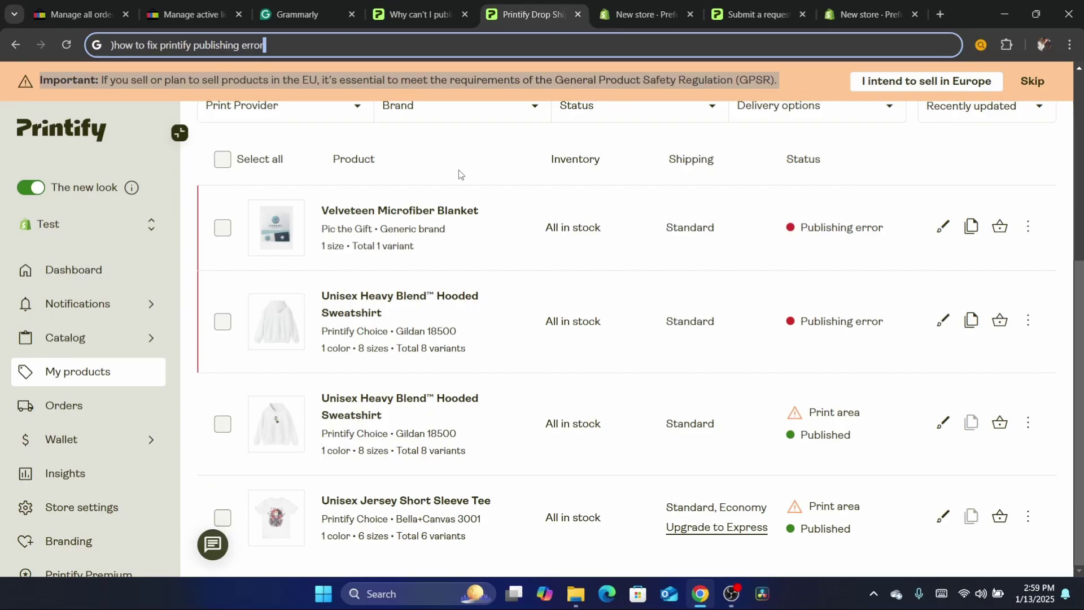
{"action": "key", "text": "ctrl+shift+Tab"}
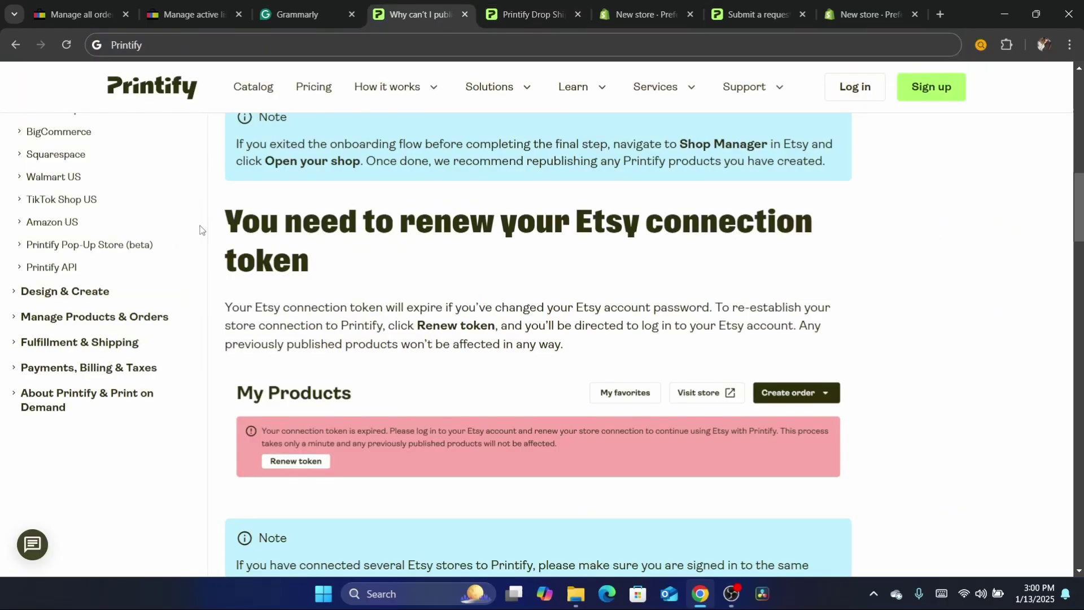
{"action": "left_click_drag", "start_coordinate": [210, 219], "coordinate": [399, 223]}
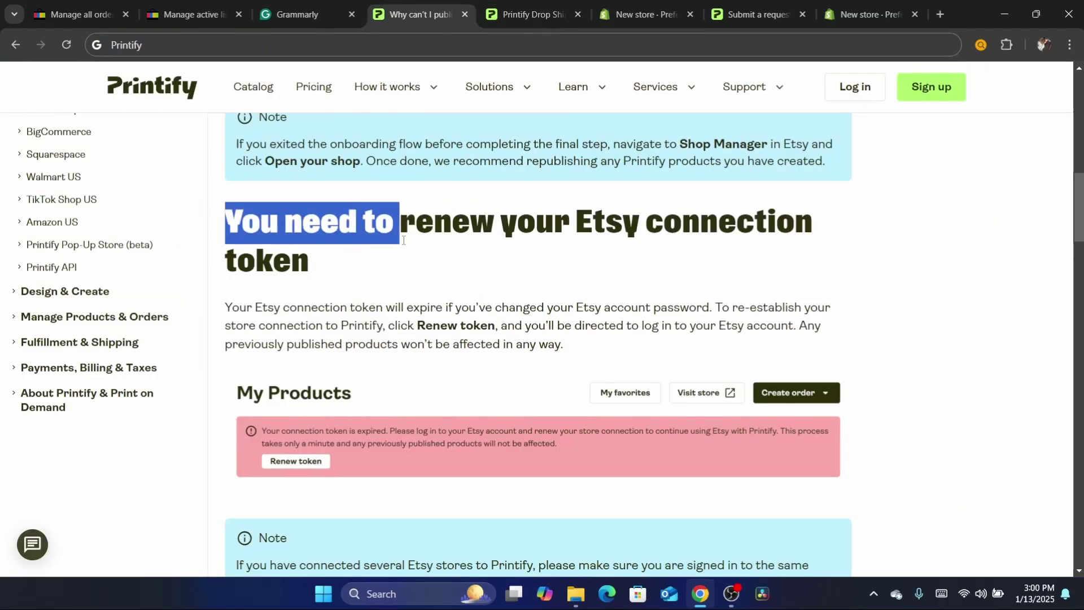
{"action": "left_click", "coordinate": [429, 264]}
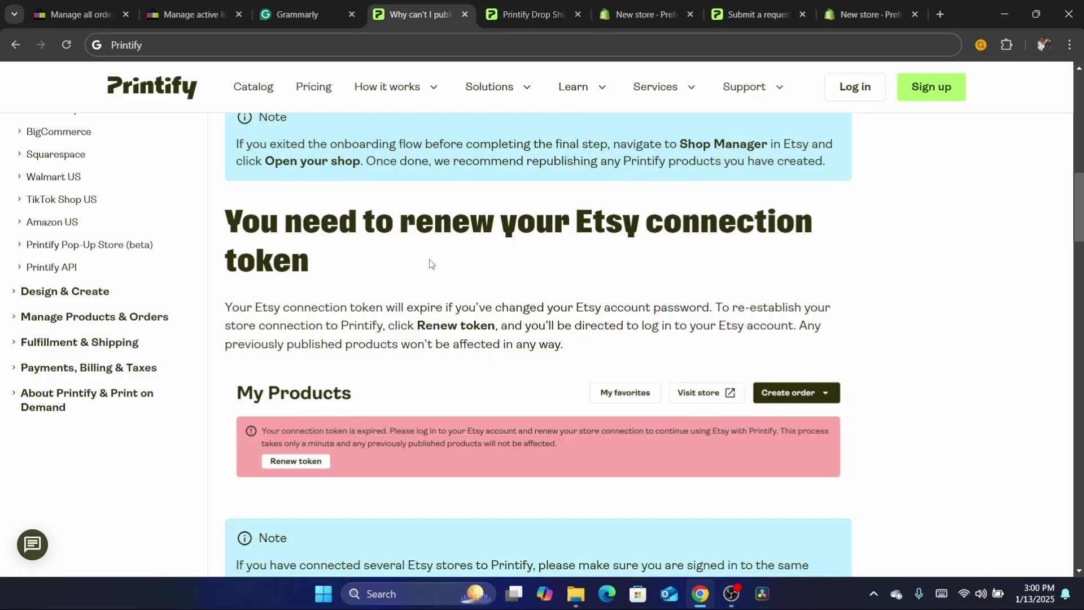
{"action": "left_click_drag", "start_coordinate": [311, 308], "coordinate": [247, 305]}
{"action": "left_click", "coordinate": [247, 305]}
{"action": "left_click_drag", "start_coordinate": [463, 307], "coordinate": [746, 307]}
{"action": "left_click", "coordinate": [745, 306]}
{"action": "left_click_drag", "start_coordinate": [377, 310], "coordinate": [500, 326]}
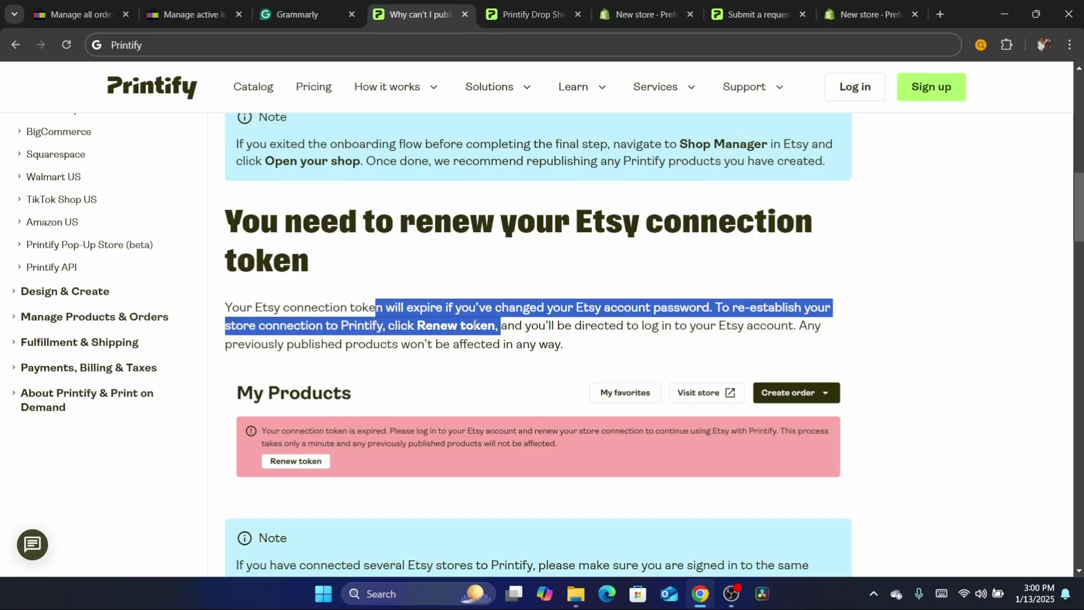
{"action": "key", "text": "ctrl+Tab"}
Open the Velveteen Microfiber Blanket design editor, save the product, and select its Title field
{"action": "type", "text": ")"}
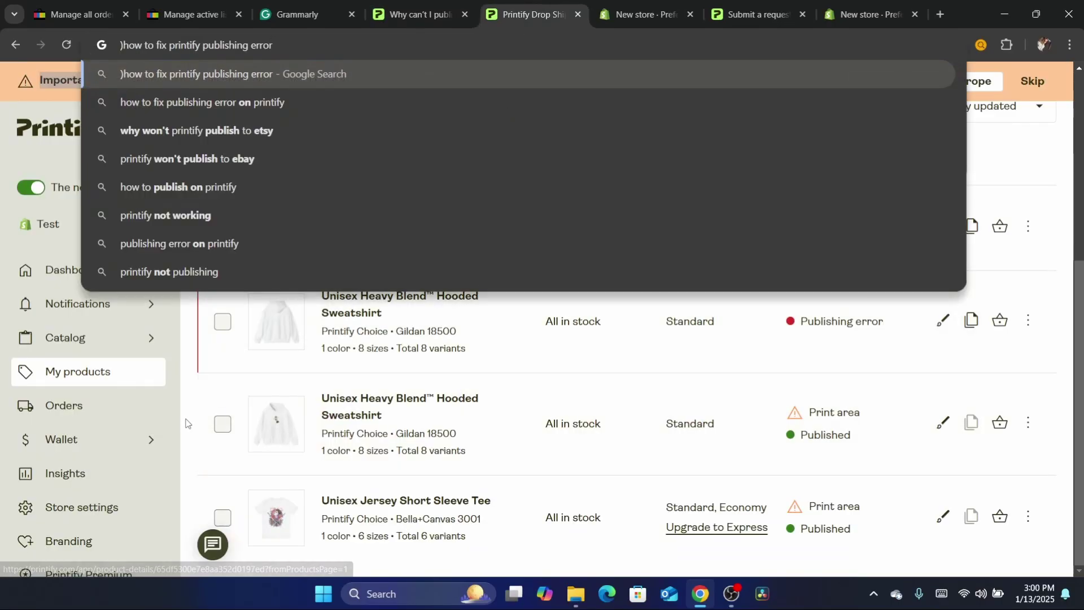
{"action": "left_click", "coordinate": [186, 424]}
{"action": "scroll", "coordinate": [564, 367], "scroll_direction": "up", "scroll_amount": 1}
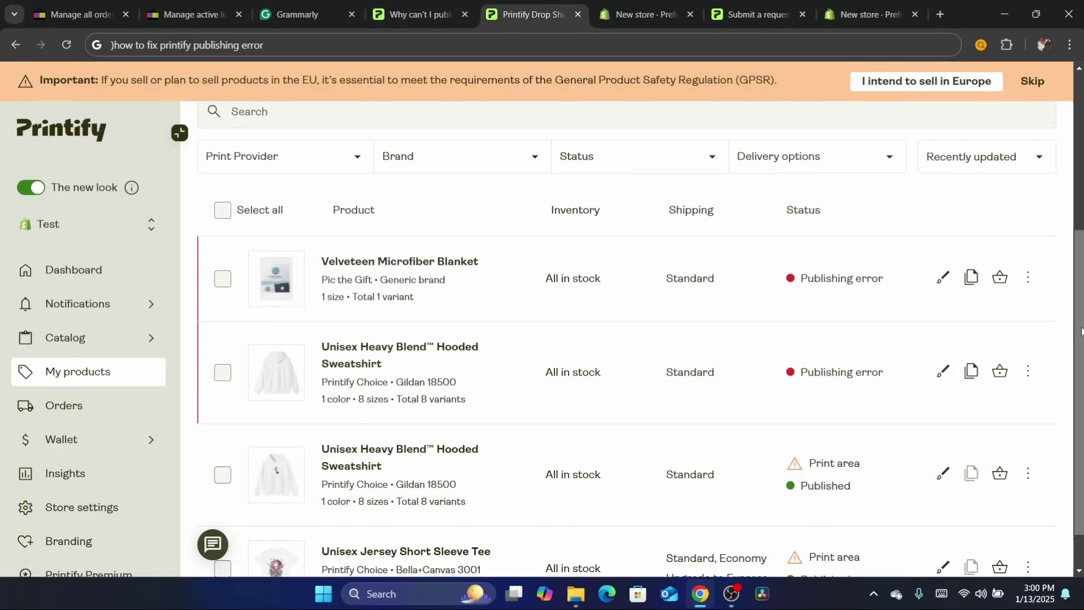
{"action": "left_click", "coordinate": [940, 286]}
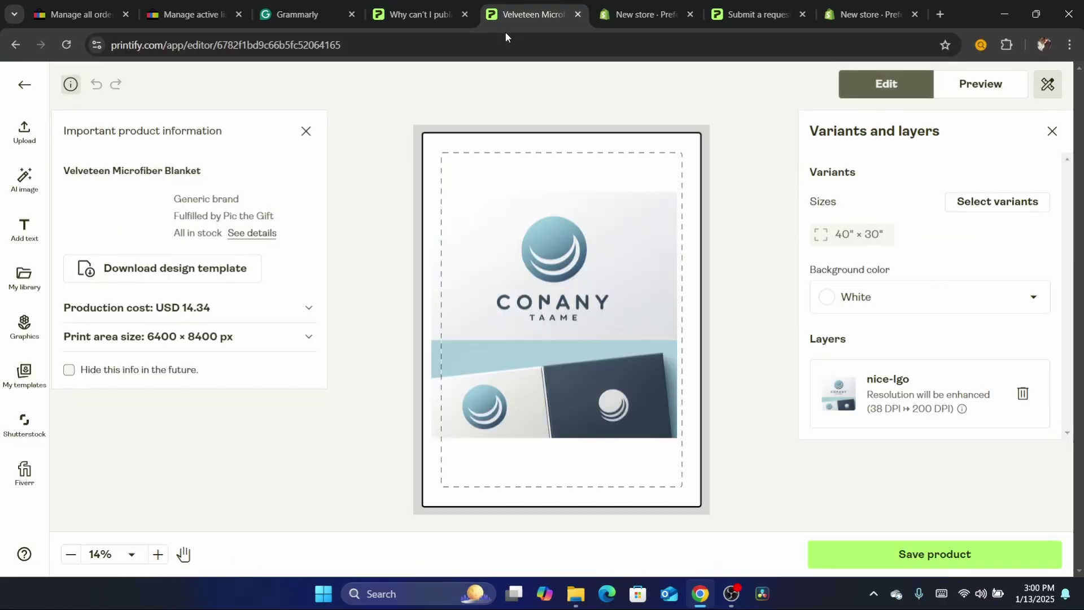
{"action": "left_click", "coordinate": [939, 554]}
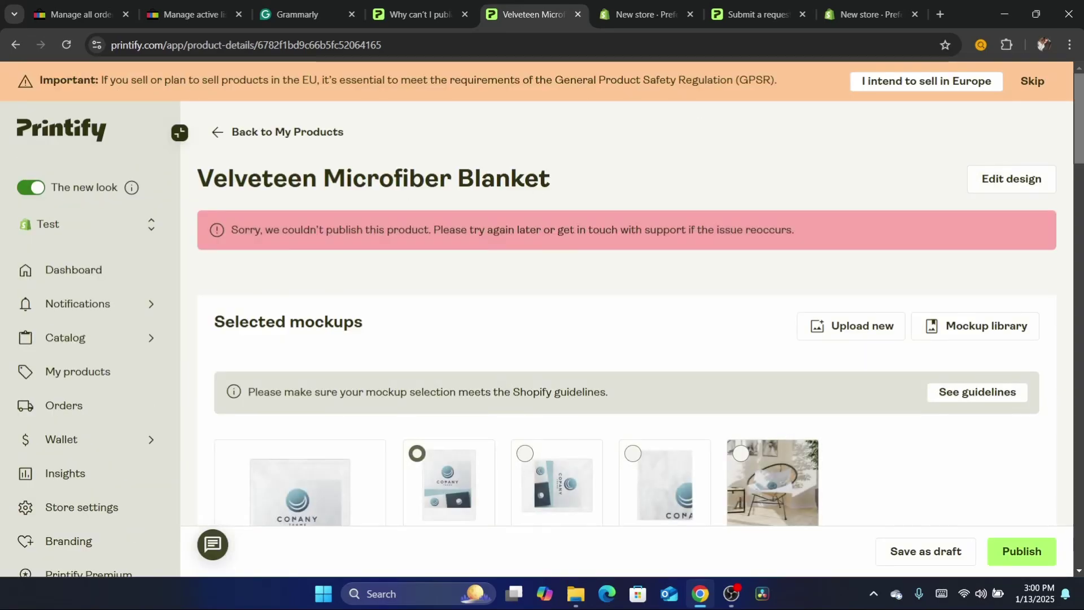
{"action": "scroll", "coordinate": [627, 316], "scroll_direction": "down", "scroll_amount": 10}
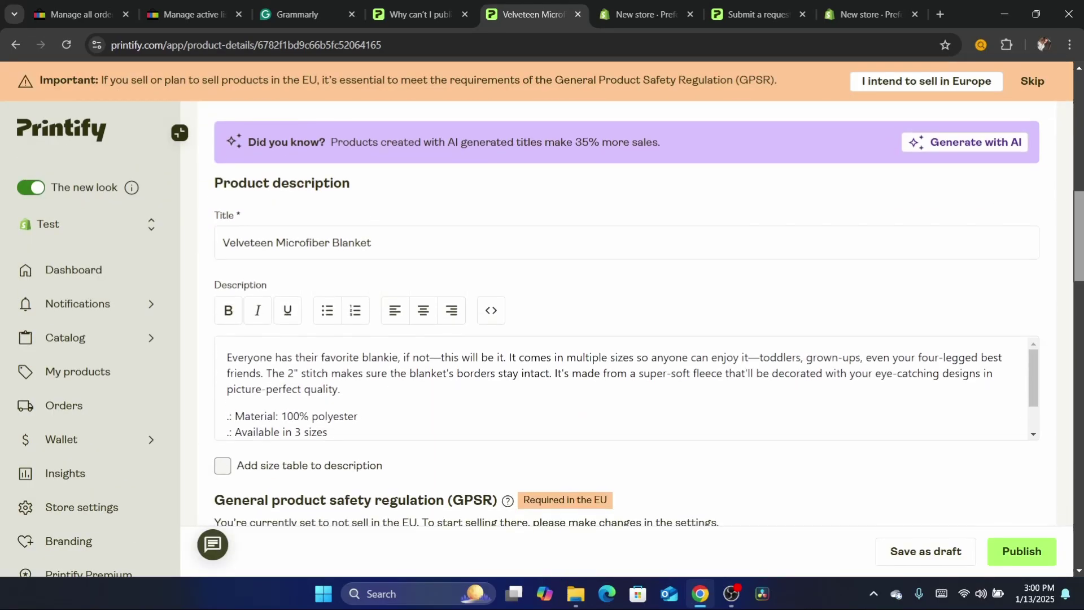
{"action": "left_click", "coordinate": [393, 243]}
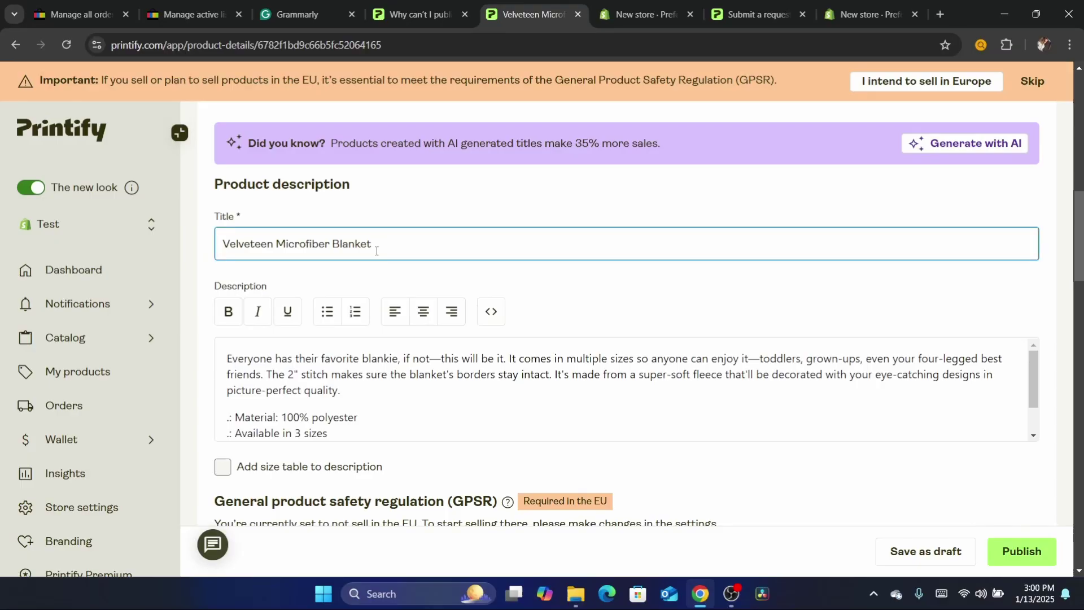
Append '2025' to the title, making it 'Velveteen Microfiber Blanket 2025', then scroll to Shipping
{"action": "type", "text": "2025"}
{"action": "scroll", "coordinate": [340, 335], "scroll_direction": "down", "scroll_amount": 3}
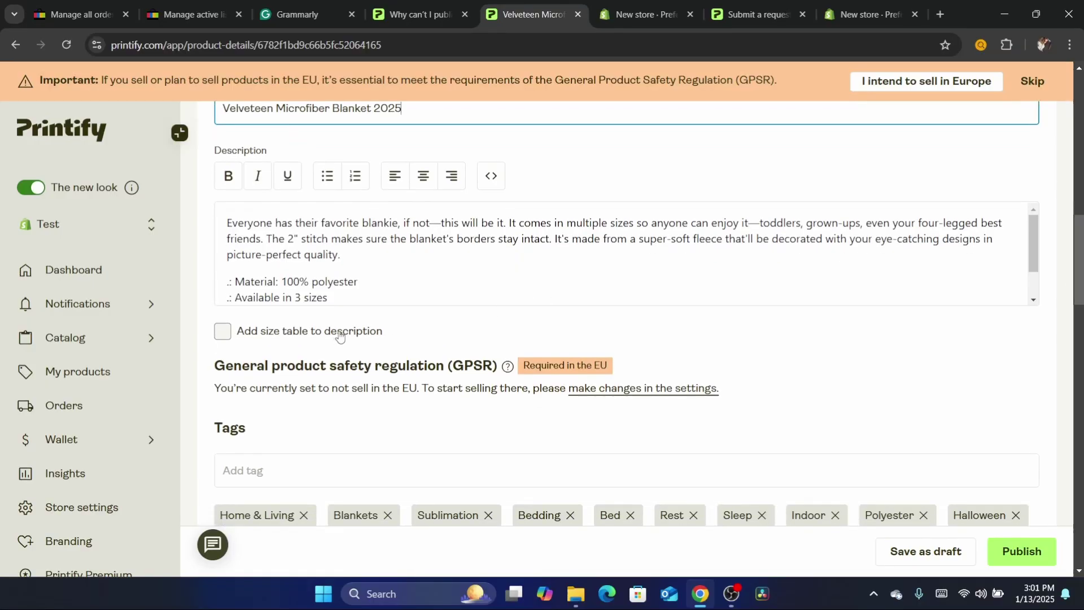
{"action": "scroll", "coordinate": [340, 335], "scroll_direction": "down", "scroll_amount": 3}
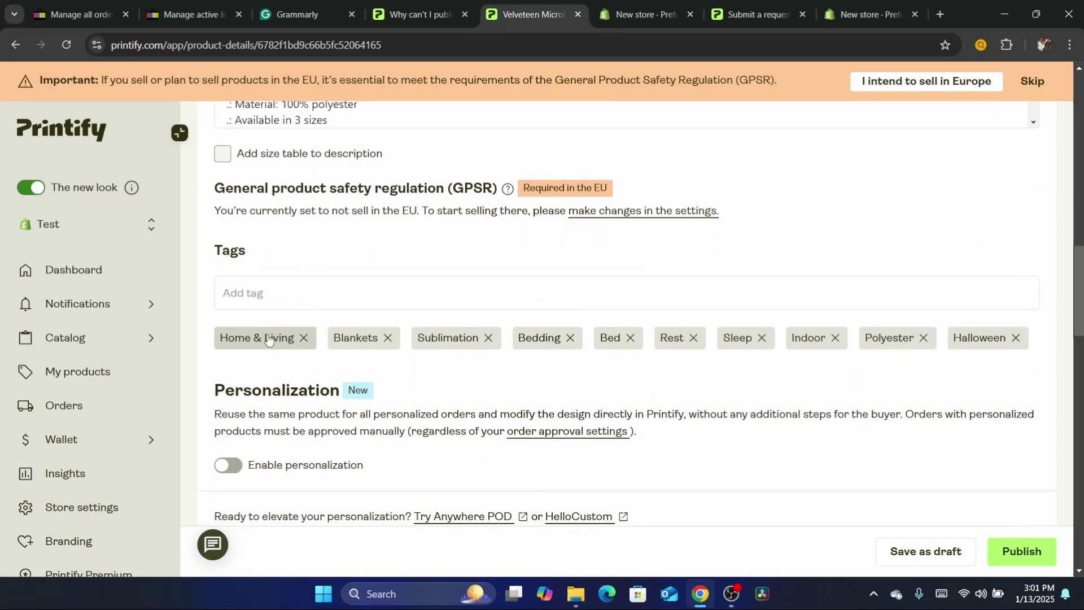
{"action": "left_click", "coordinate": [254, 291]}
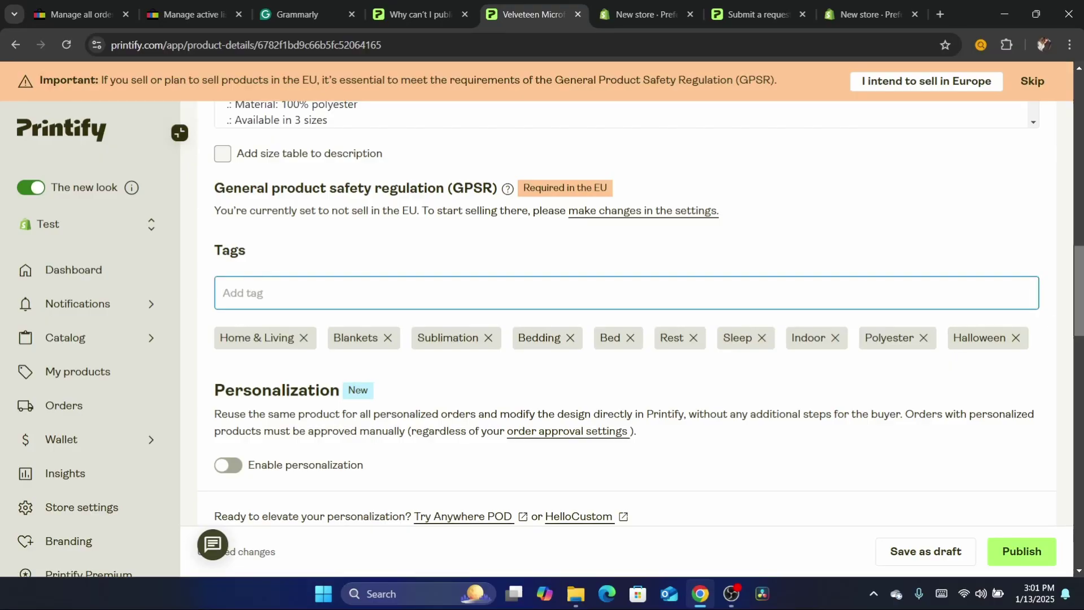
{"action": "scroll", "coordinate": [960, 339], "scroll_direction": "down", "scroll_amount": 3}
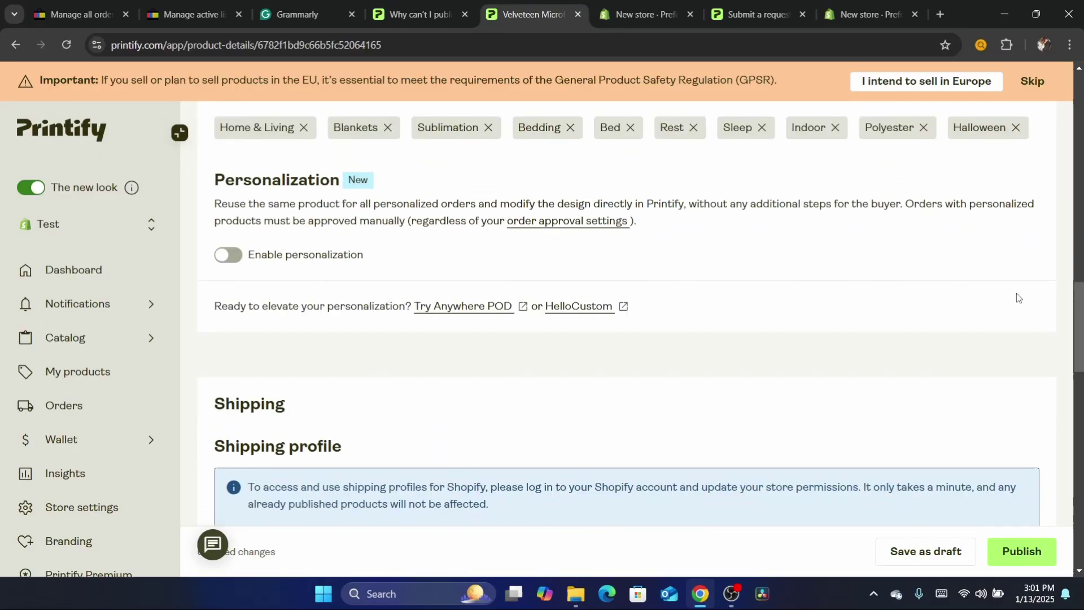
{"action": "scroll", "coordinate": [479, 273], "scroll_direction": "down", "scroll_amount": 3}
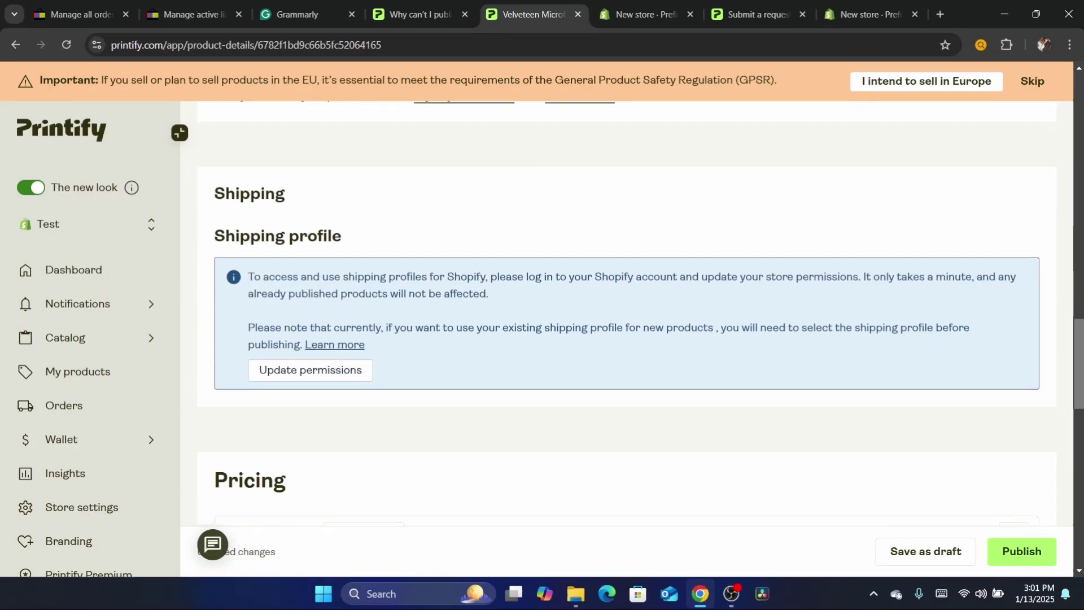
Update the Shopify store permissions from the shipping profiles notice so profiles can be assigned
{"action": "triple_click", "coordinate": [363, 292]}
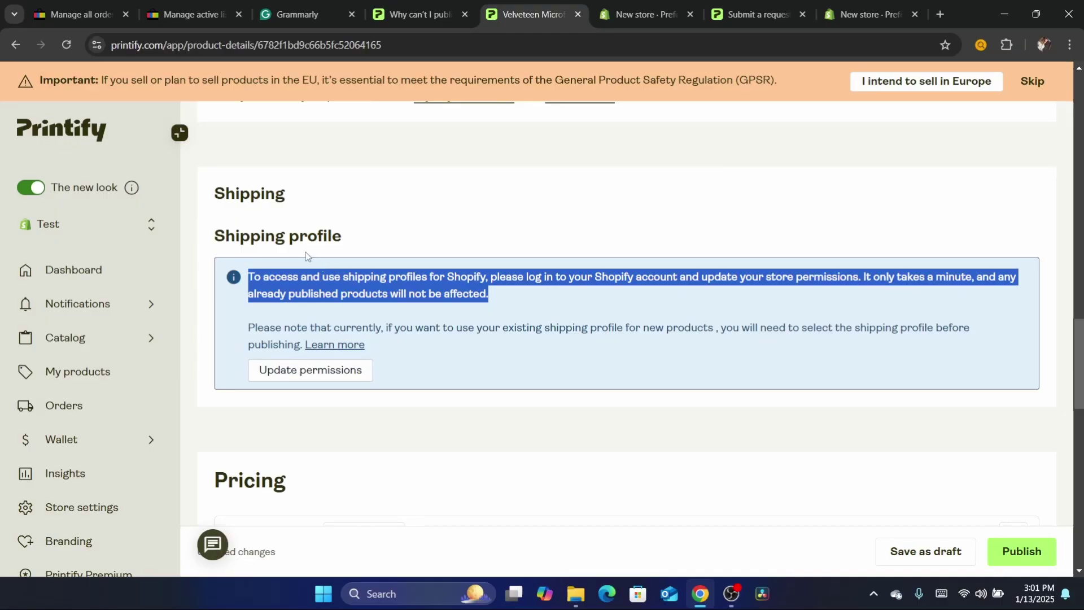
{"action": "triple_click", "coordinate": [237, 235]}
{"action": "left_click", "coordinate": [298, 371]}
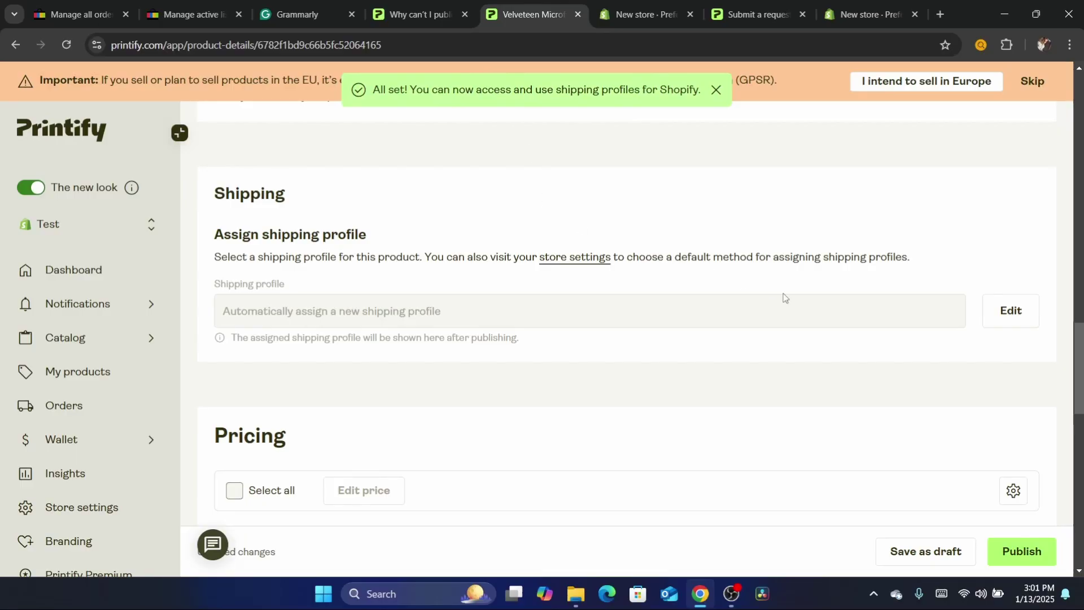
{"action": "left_click", "coordinate": [537, 44]}
{"action": "type", "text": "d"}
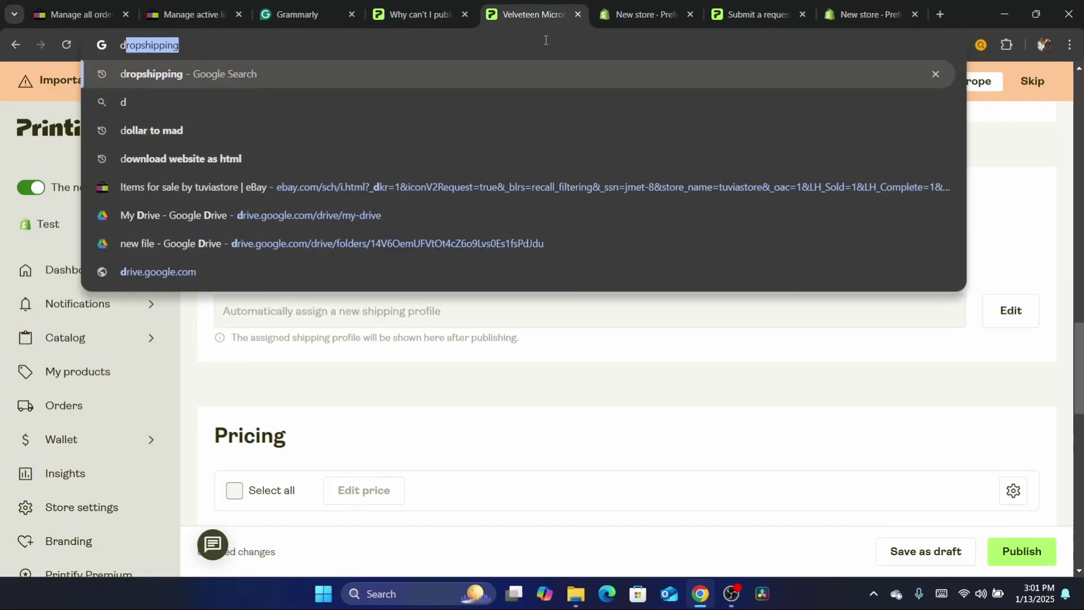
{"action": "left_click", "coordinate": [498, 354]}
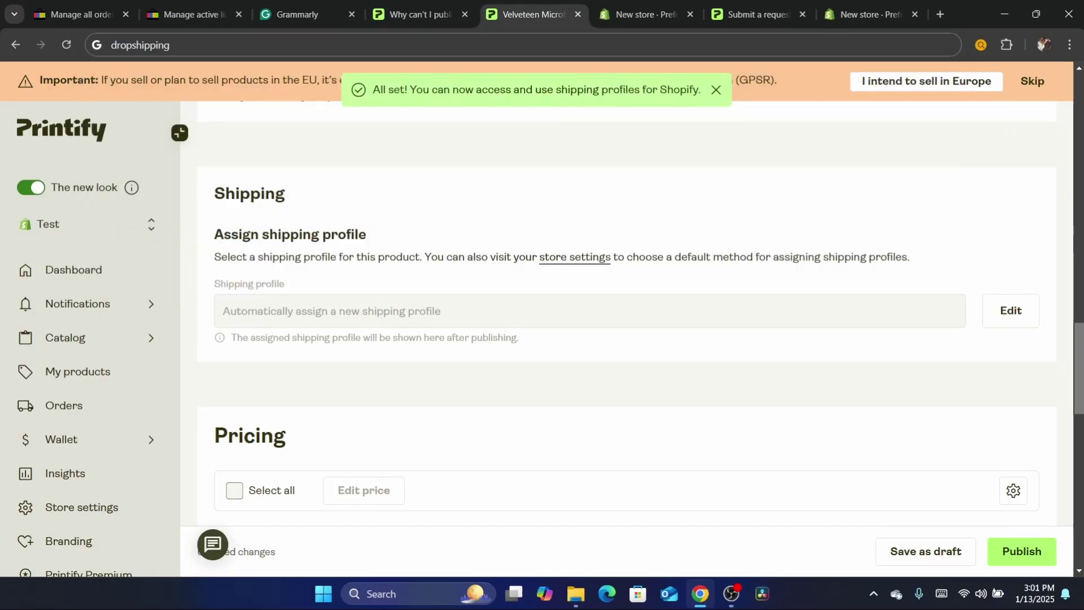
Publish the edited blanket to Shopify and confirm syncing the changed details
{"action": "scroll", "coordinate": [498, 353], "scroll_direction": "down", "scroll_amount": 5}
{"action": "scroll", "coordinate": [627, 339], "scroll_direction": "down", "scroll_amount": 8}
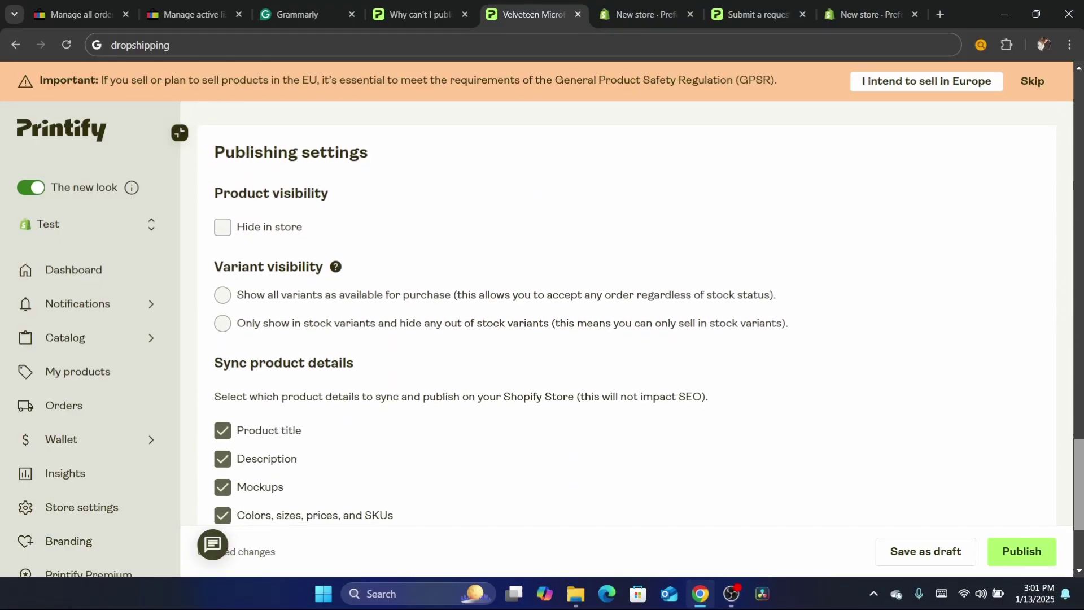
{"action": "left_click", "coordinate": [1022, 551]}
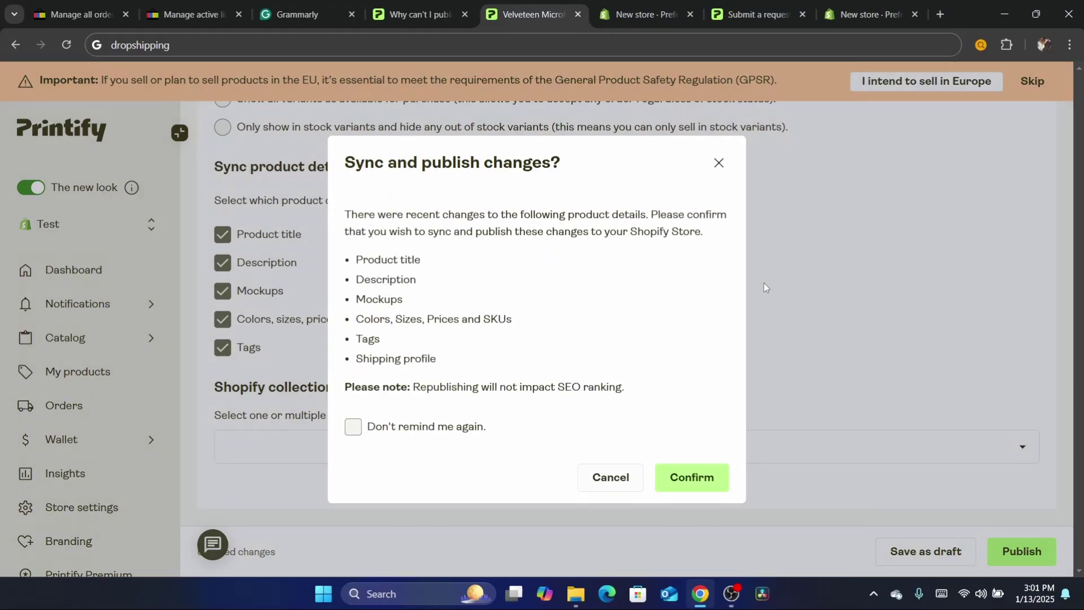
{"action": "left_click", "coordinate": [687, 489]}
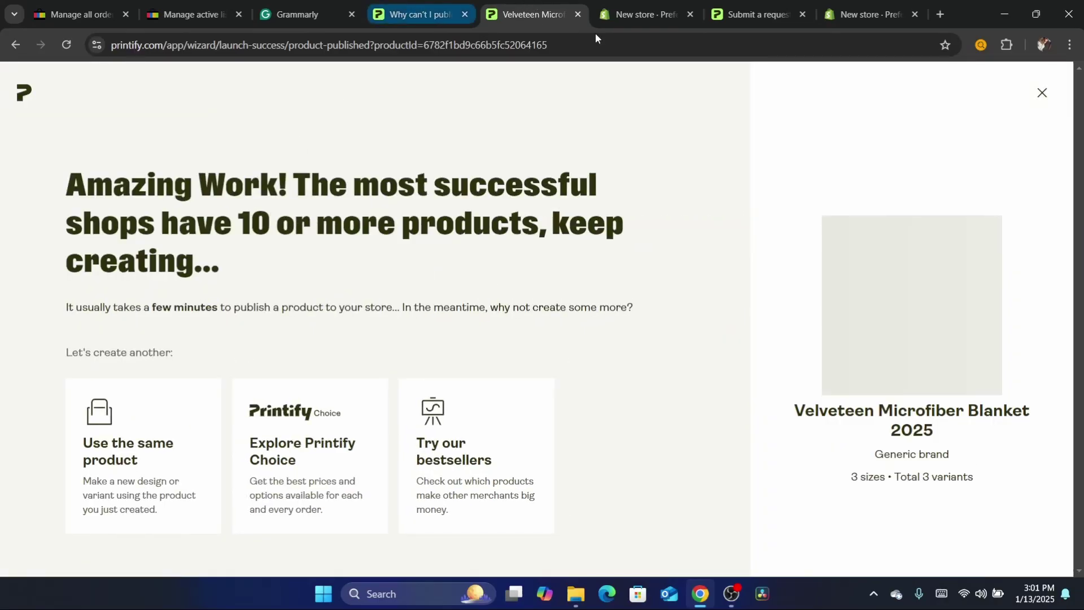
{"action": "left_click", "coordinate": [635, 4]}
{"action": "key", "text": "ctrl+shift+Tab"}
Switch tabs back to the blanket's publish success page
{"action": "left_click", "coordinate": [770, 5]}
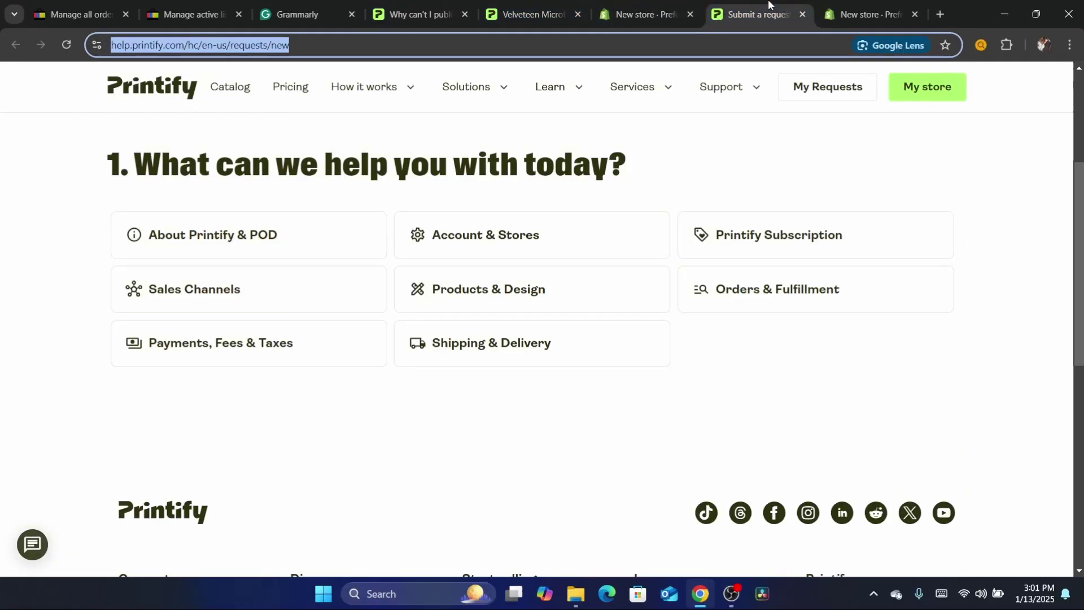
{"action": "left_click", "coordinate": [418, 14]}
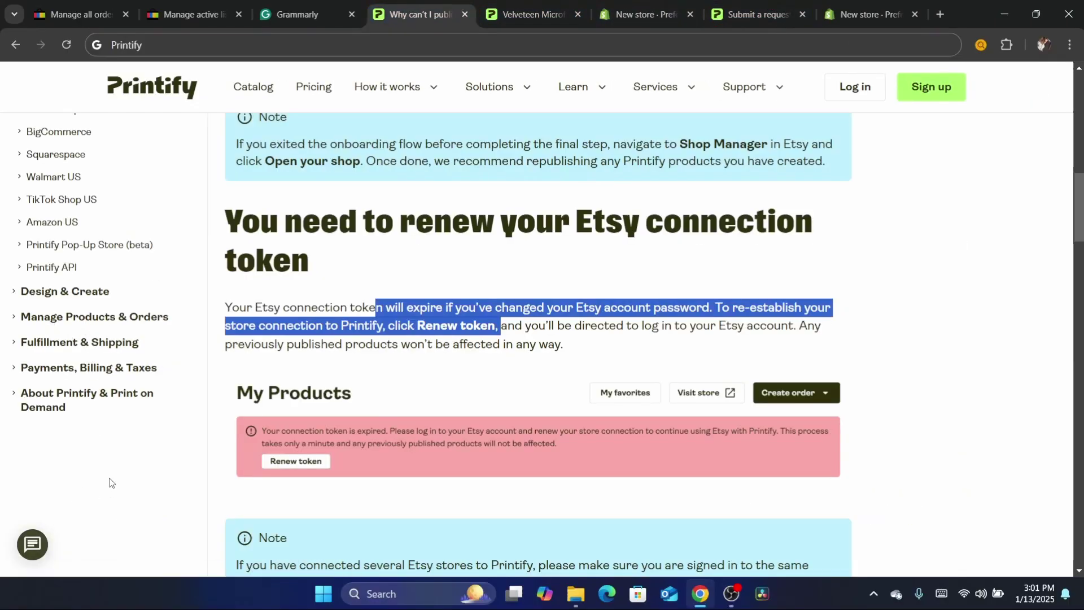
{"action": "left_click", "coordinate": [545, 6]}
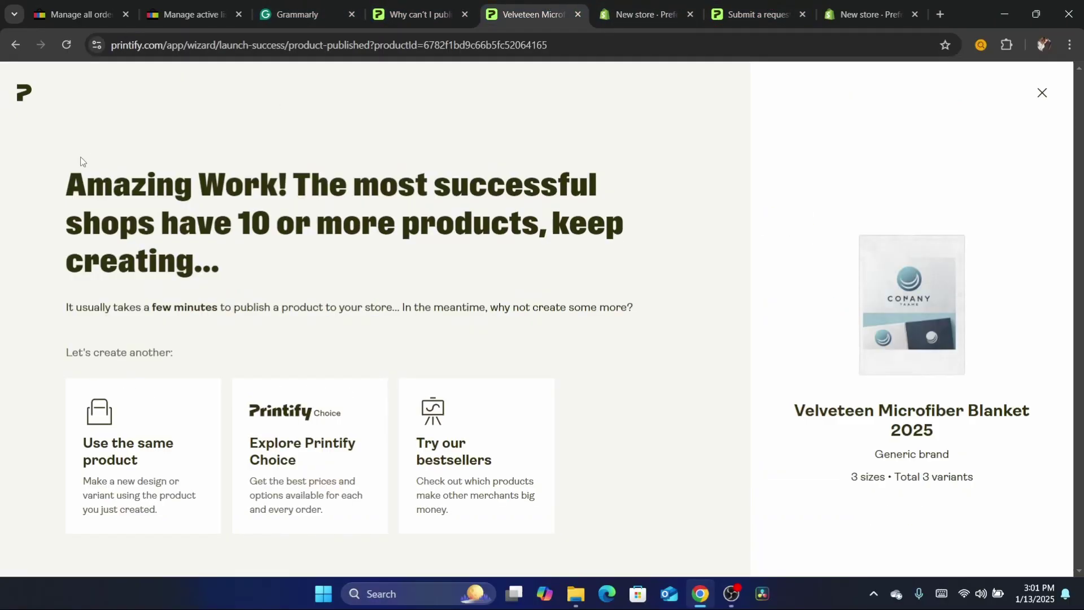
From the Printify homepage, open the Support > Contact us page
{"action": "left_click", "coordinate": [26, 92]}
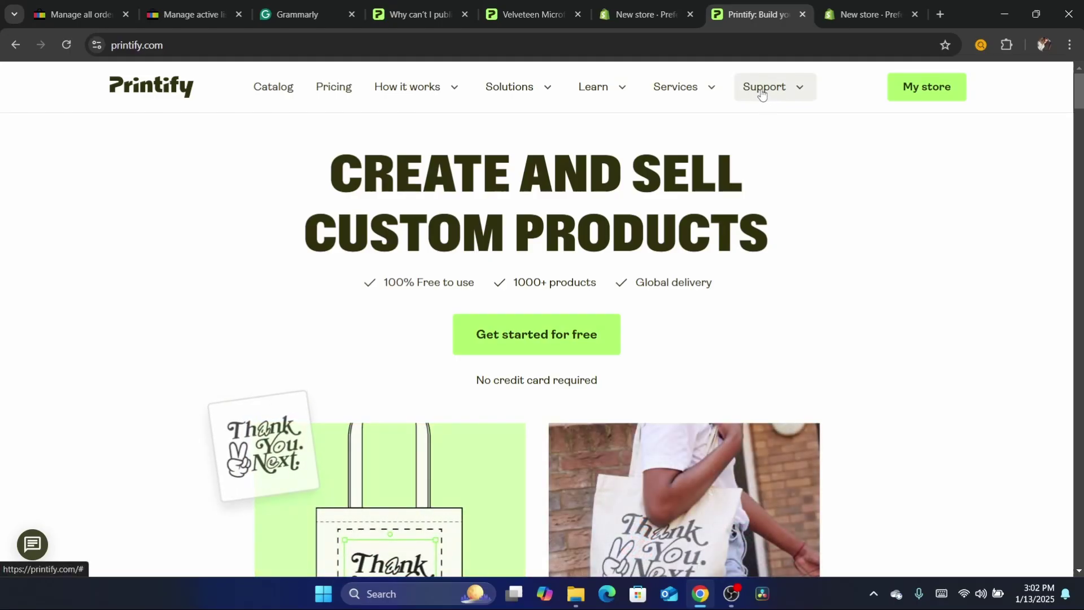
{"action": "mouse_move", "coordinate": [763, 94]}
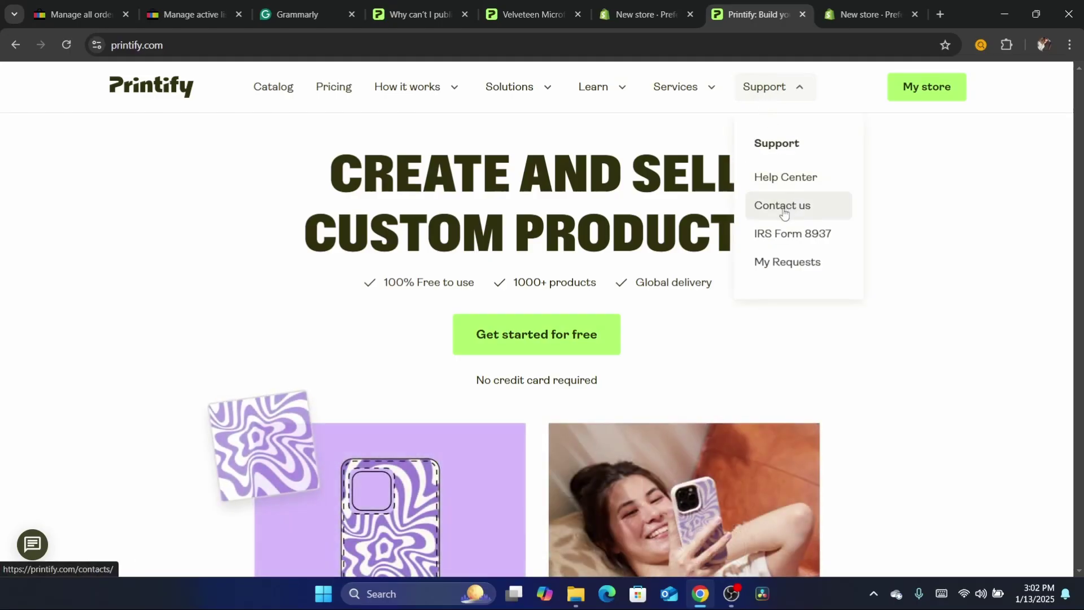
{"action": "left_click", "coordinate": [784, 207]}
{"action": "left_click", "coordinate": [624, 42]}
{"action": "type", "text": "d"}
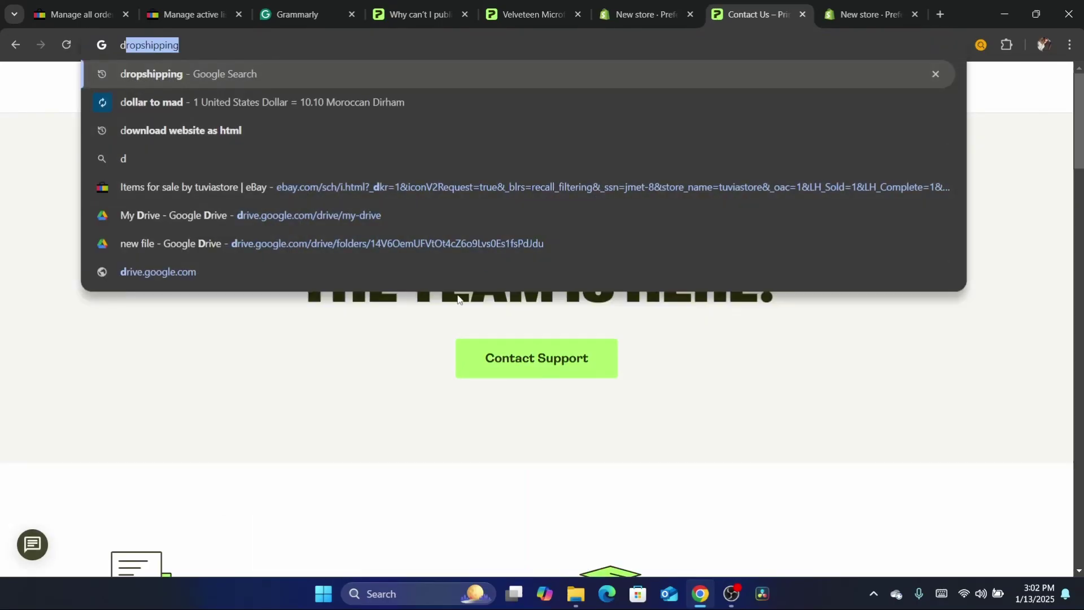
{"action": "left_click", "coordinate": [384, 357]}
Open the support request form, choose Products & Design > Explore products, and click into Description
{"action": "left_click", "coordinate": [528, 358]}
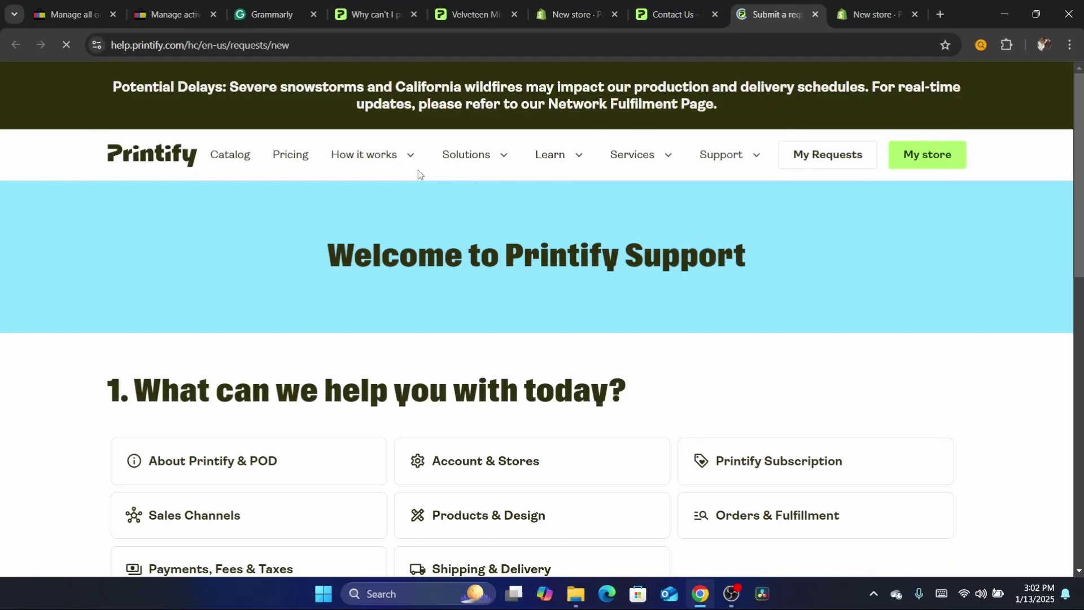
{"action": "scroll", "coordinate": [574, 183], "scroll_direction": "down", "scroll_amount": 1}
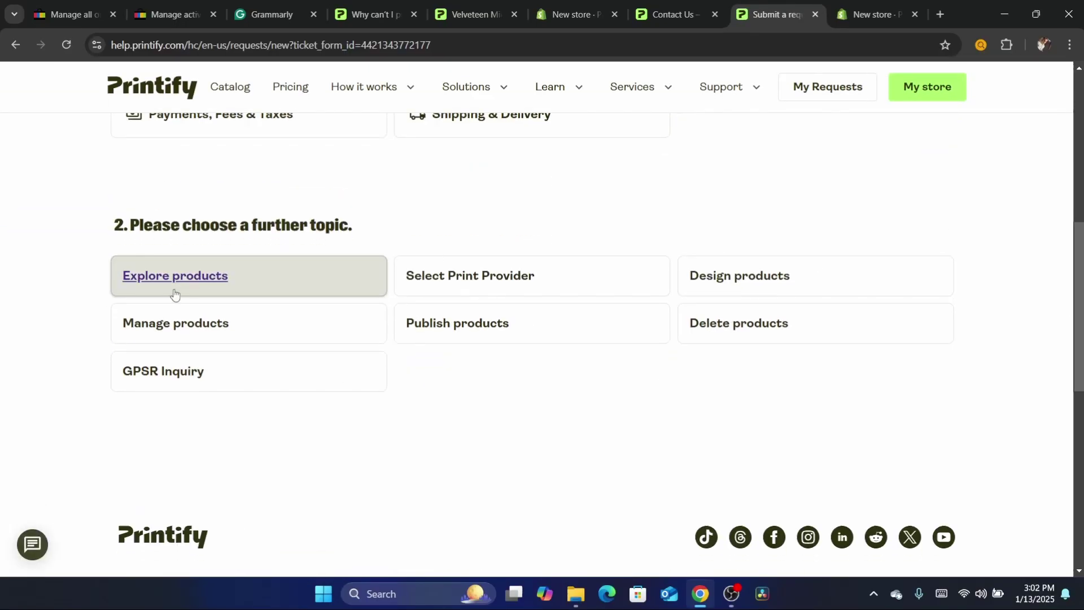
{"action": "left_click", "coordinate": [174, 293]}
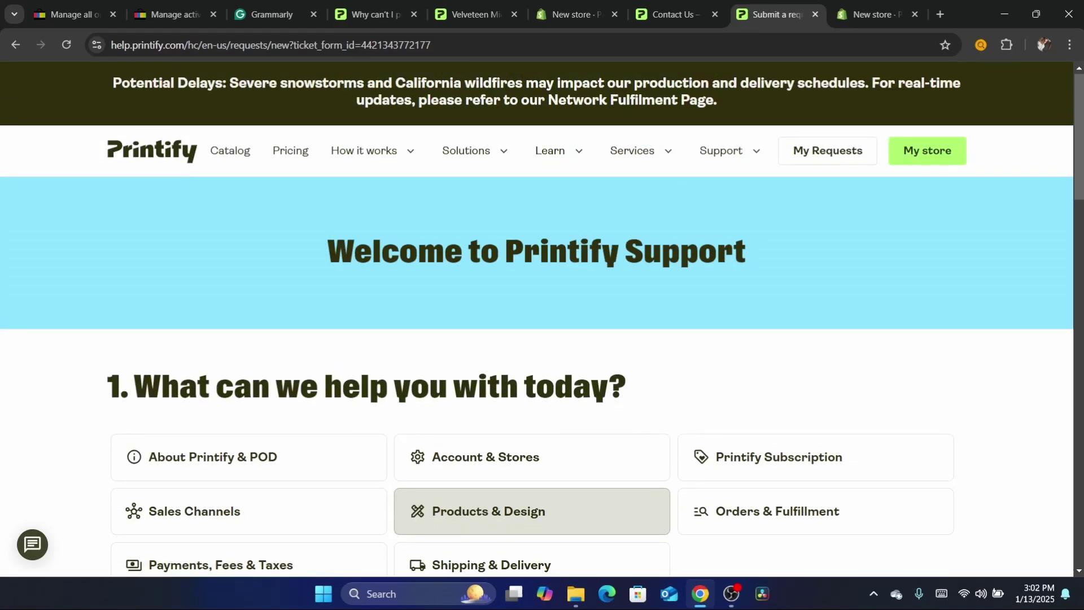
{"action": "scroll", "coordinate": [300, 342], "scroll_direction": "down", "scroll_amount": 1}
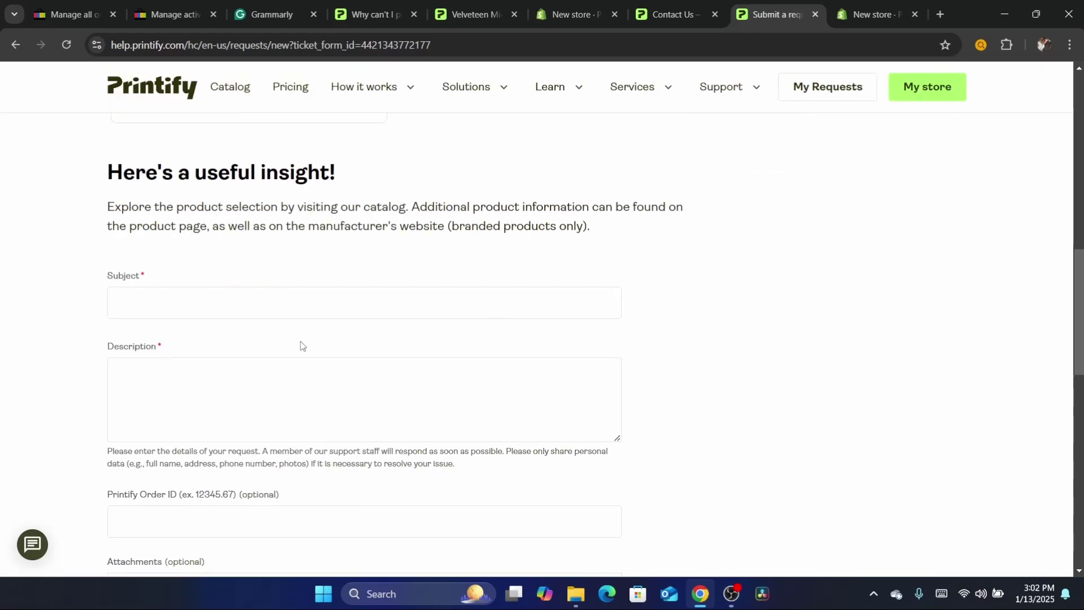
{"action": "left_click", "coordinate": [227, 387]}
Read the Description help text and the product-catalog insight paragraph, then clear the selection
{"action": "scroll", "coordinate": [365, 339], "scroll_direction": "down", "scroll_amount": 2}
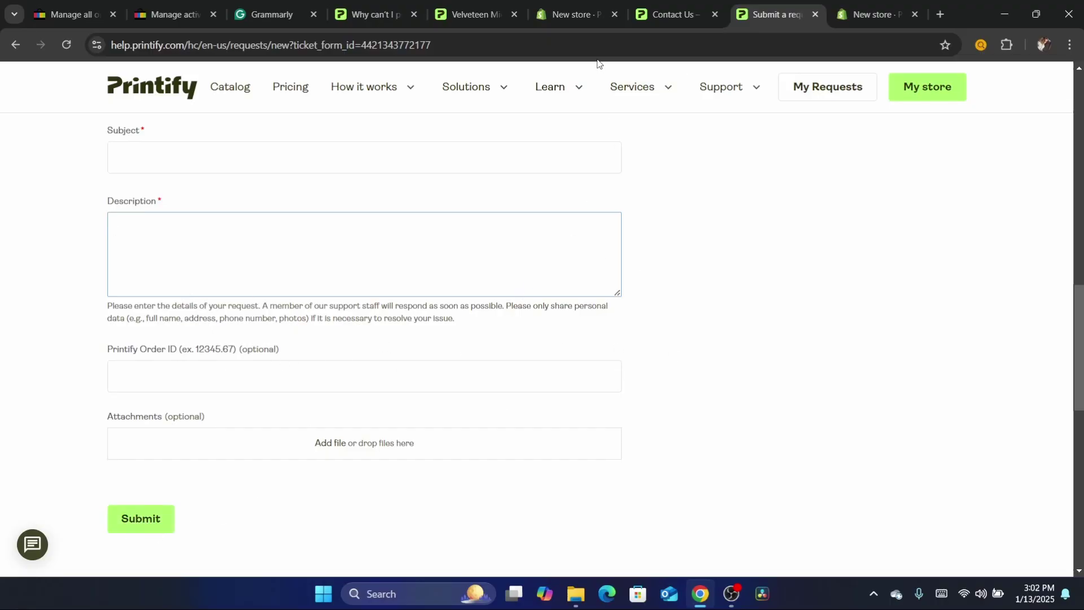
{"action": "key", "text": "ctrl+l"}
{"action": "type", "text": "dropshipping"}
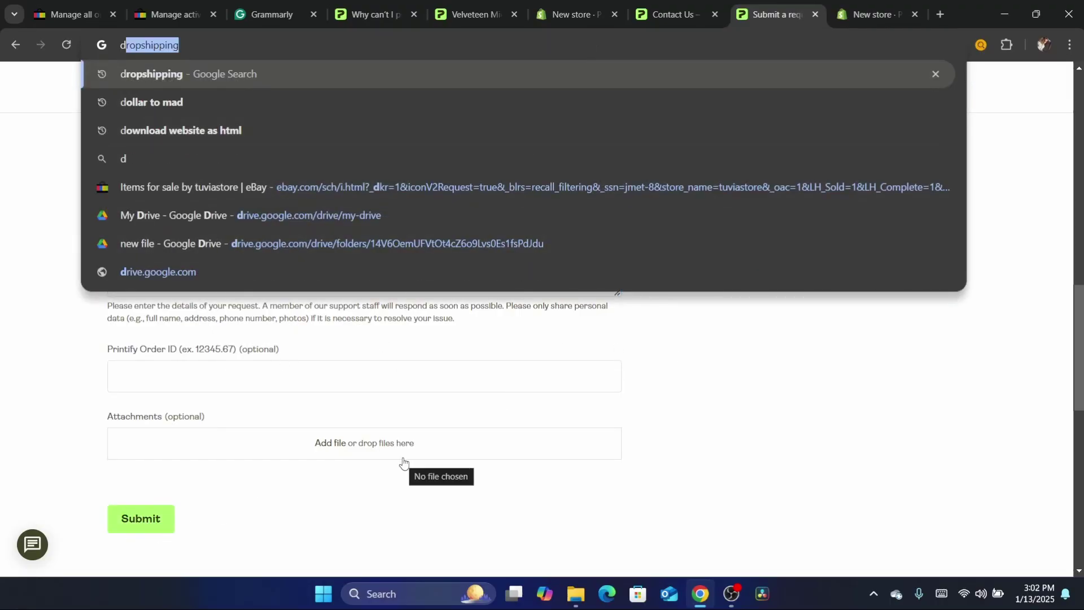
{"action": "left_click", "coordinate": [276, 407]}
{"action": "triple_click", "coordinate": [211, 314]}
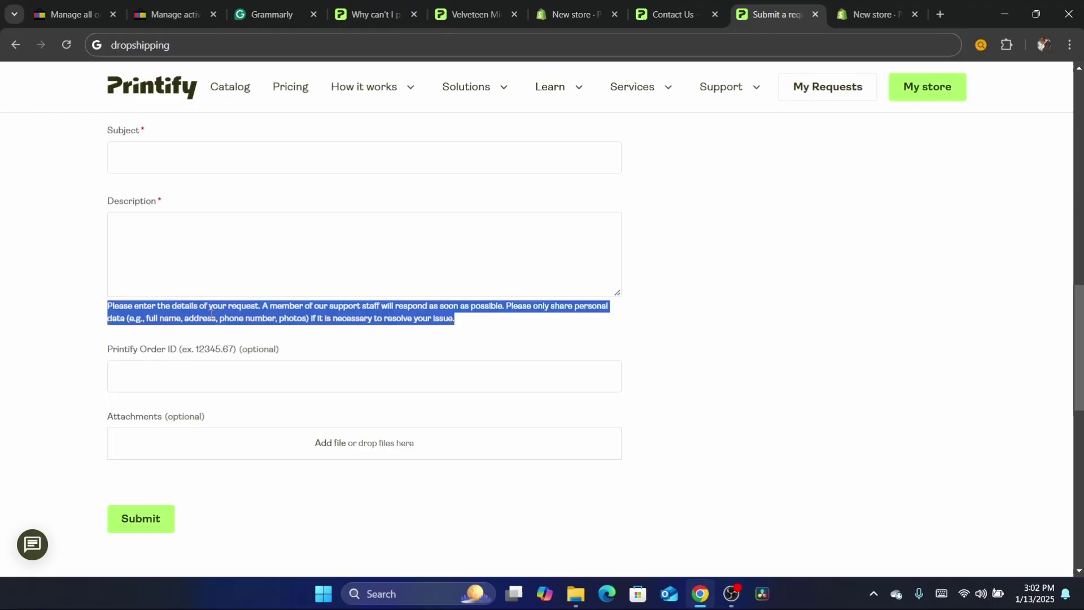
{"action": "scroll", "coordinate": [1081, 322], "scroll_direction": "up", "scroll_amount": 3}
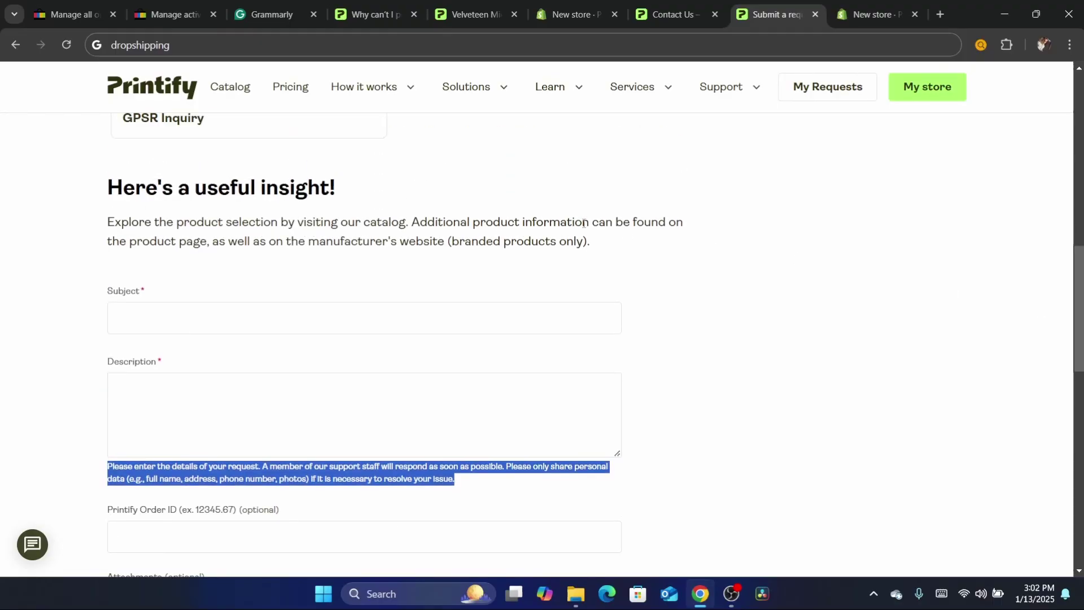
{"action": "triple_click", "coordinate": [483, 221]}
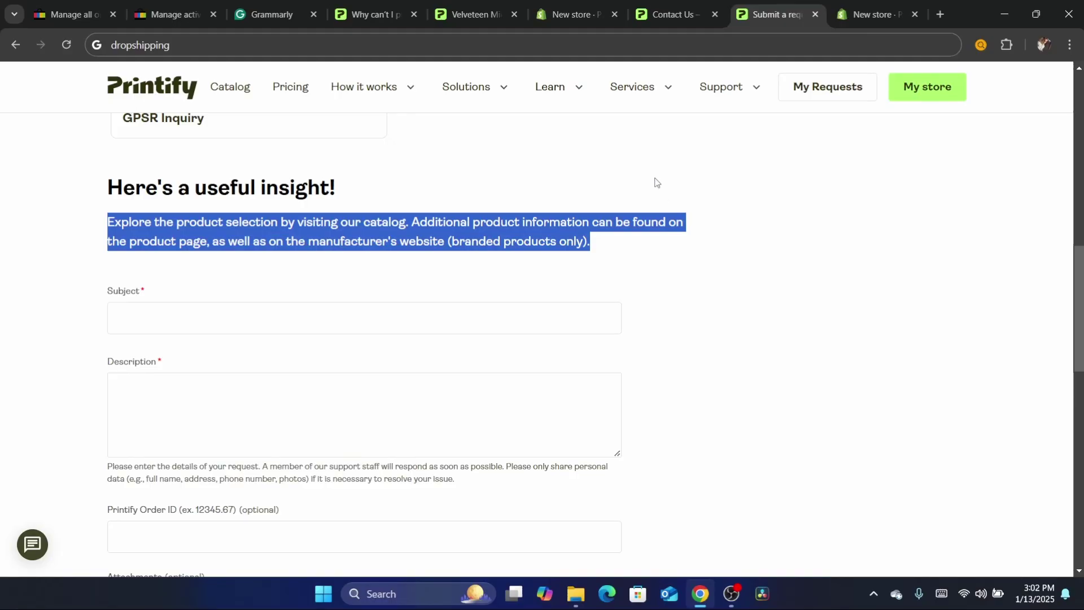
{"action": "left_click", "coordinate": [588, 213]}
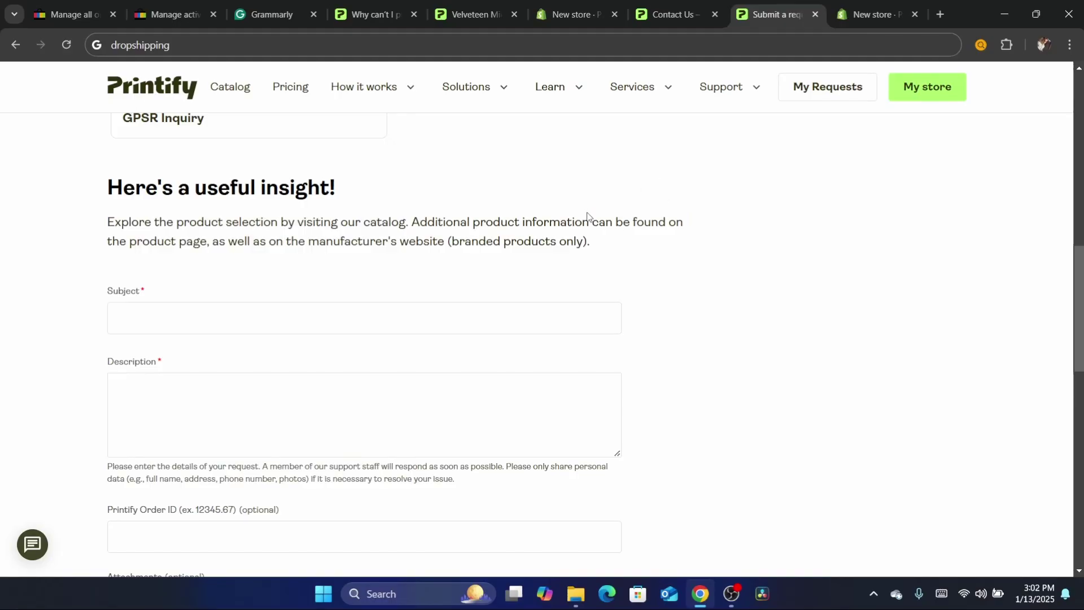